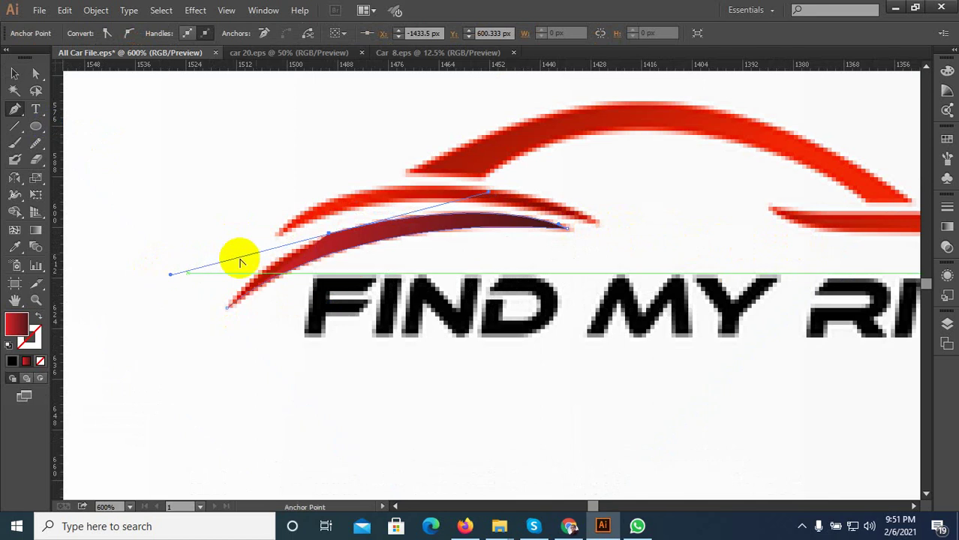
Close the lower front swoosh outline at its left tip with the Pen tool and smooth its upper edge.
{"action": "left_click", "coordinate": [328, 238]}
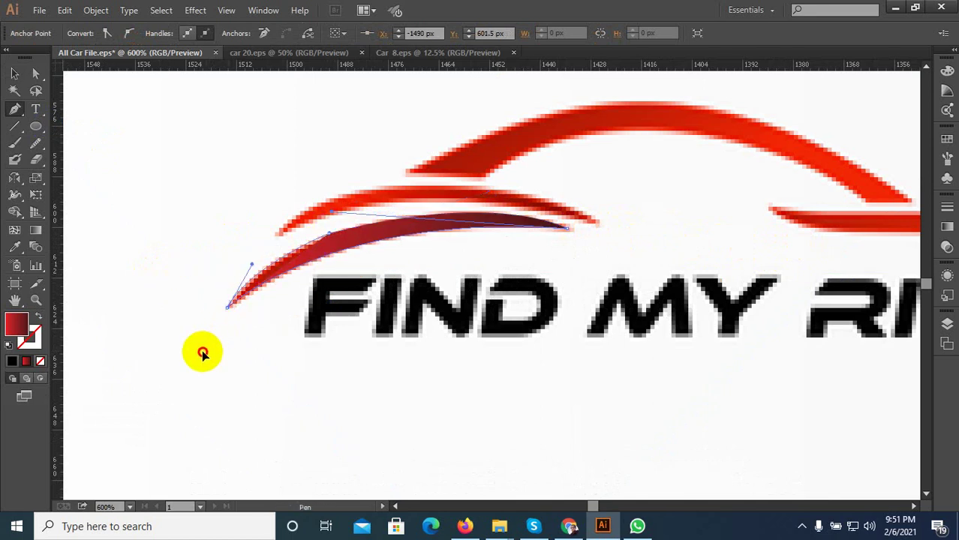
{"action": "left_click_drag", "start_coordinate": [202, 352], "coordinate": [200, 349]}
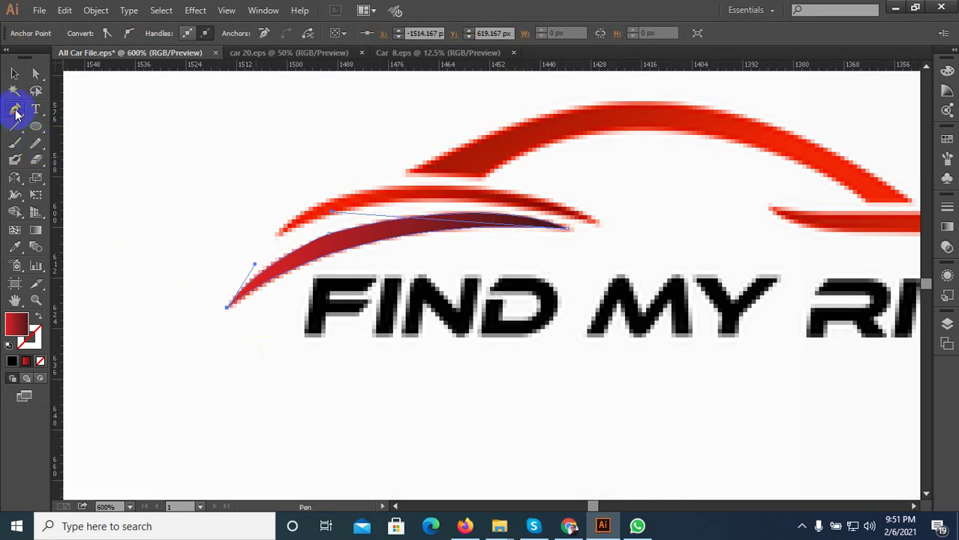
{"action": "scroll", "coordinate": [307, 207], "scroll_direction": "up", "scroll_amount": 2}
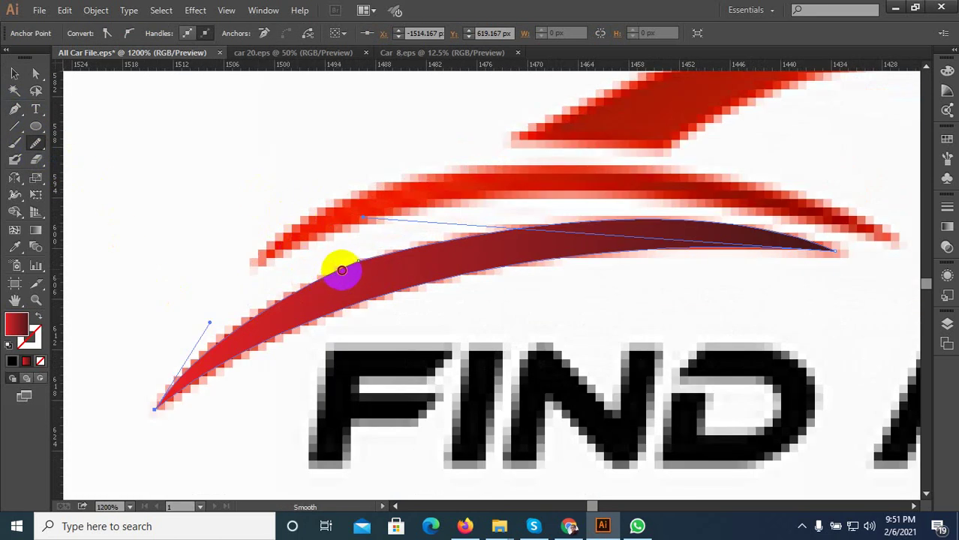
{"action": "mouse_move", "coordinate": [341, 270]}
{"action": "left_mouse_down"}
{"action": "mouse_move", "coordinate": [370, 261]}
{"action": "mouse_move", "coordinate": [328, 271]}
{"action": "mouse_move", "coordinate": [299, 291]}
{"action": "mouse_move", "coordinate": [405, 248]}
{"action": "mouse_move", "coordinate": [272, 302]}
{"action": "left_mouse_up"}
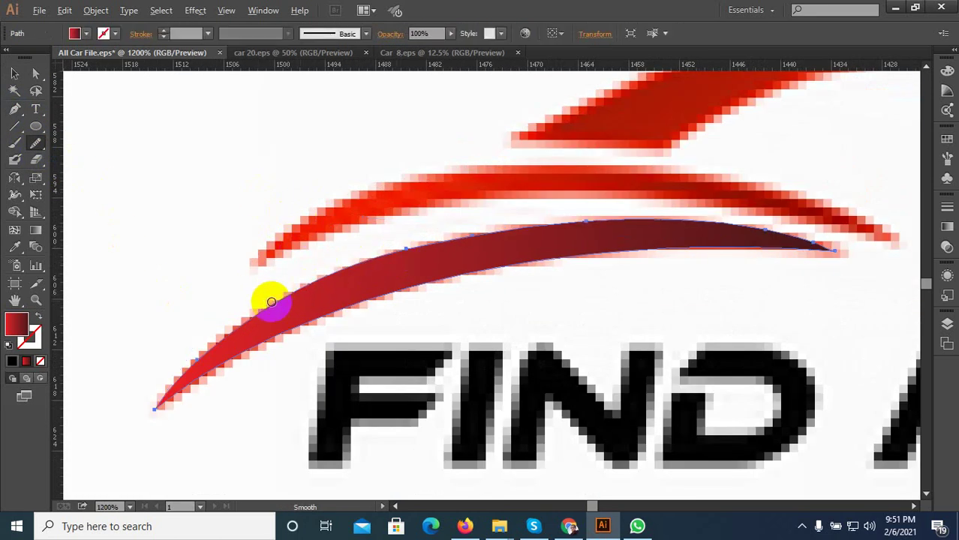
Trace the lower edge of the upper front swoosh with the Pen tool as a curve from its left tip to its right tip.
{"action": "scroll", "coordinate": [271, 302], "scroll_direction": "down", "scroll_amount": 1}
{"action": "left_click", "coordinate": [259, 269]}
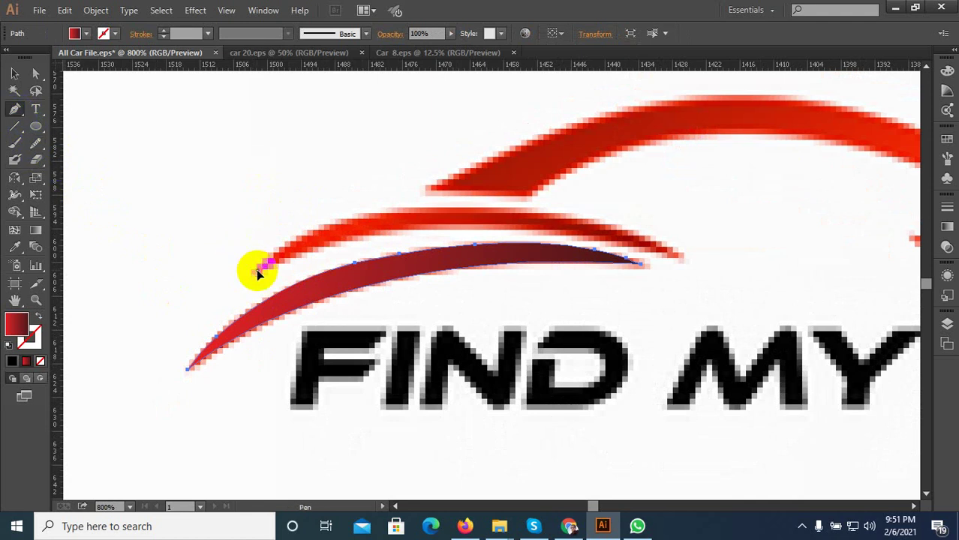
{"action": "left_click_drag", "start_coordinate": [679, 261], "coordinate": [671, 319]}
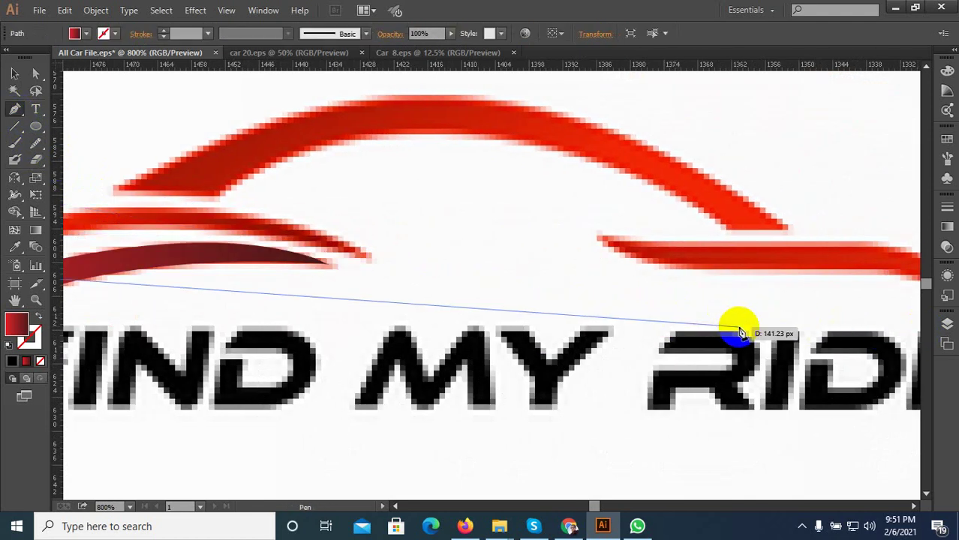
{"action": "scroll", "coordinate": [499, 311], "scroll_direction": "down", "scroll_amount": 5}
{"action": "scroll", "coordinate": [560, 304], "scroll_direction": "up", "scroll_amount": 5}
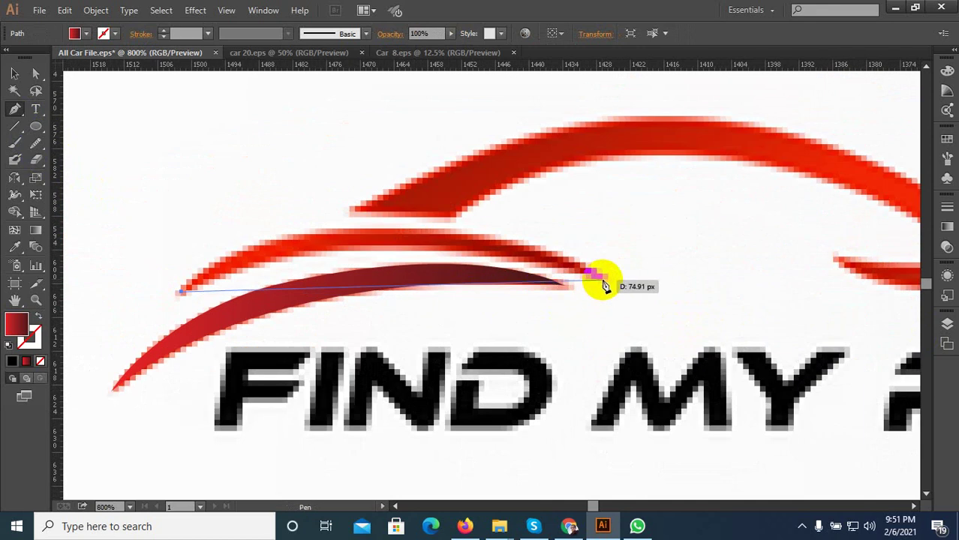
{"action": "mouse_move", "coordinate": [605, 278]}
{"action": "left_mouse_down"}
{"action": "mouse_move", "coordinate": [739, 332]}
{"action": "mouse_move", "coordinate": [864, 364]}
{"action": "left_mouse_up"}
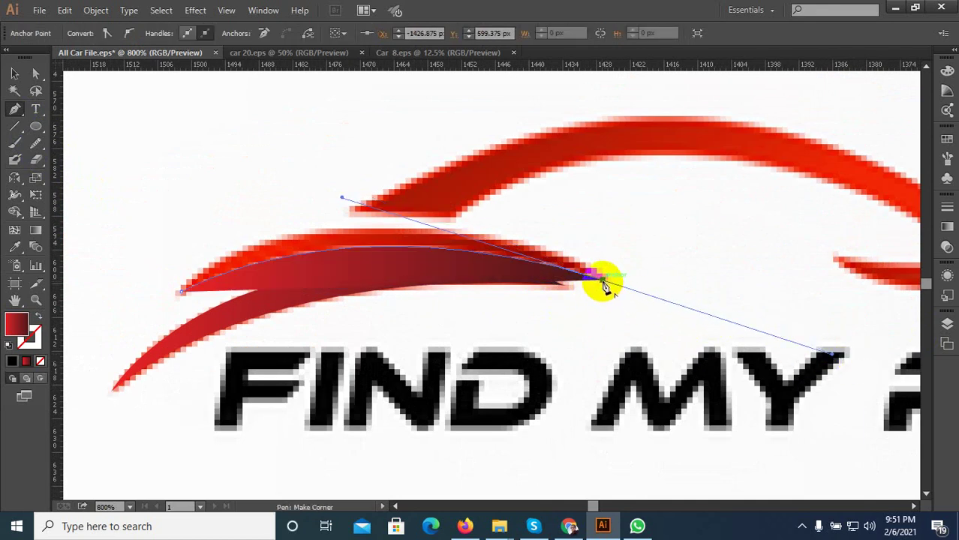
Trace the upper edge of the upper front swoosh back from its right tip and close the path at the left tip.
{"action": "left_click_drag", "start_coordinate": [559, 269], "coordinate": [279, 284]}
{"action": "key", "text": "ctrl+z"}
{"action": "scroll", "coordinate": [202, 278], "scroll_direction": "down", "scroll_amount": 1}
{"action": "key", "text": "ctrl+plus"}
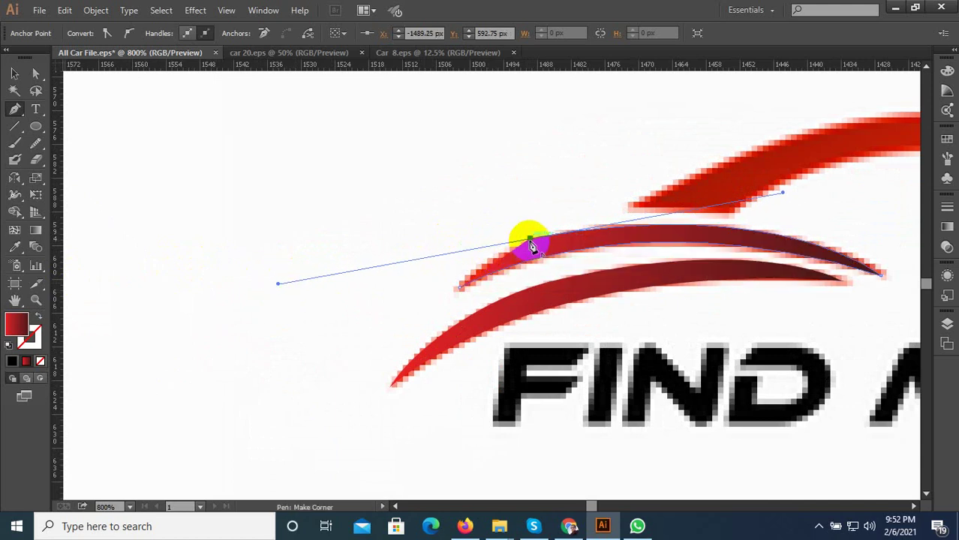
{"action": "left_click", "coordinate": [530, 240]}
{"action": "scroll", "coordinate": [504, 264], "scroll_direction": "up", "scroll_amount": 2}
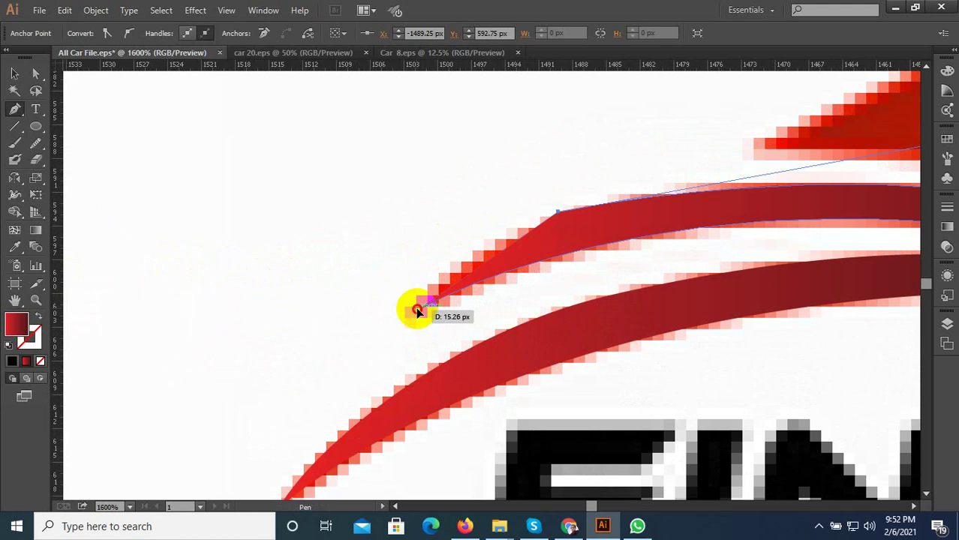
{"action": "left_click_drag", "start_coordinate": [418, 310], "coordinate": [417, 310]}
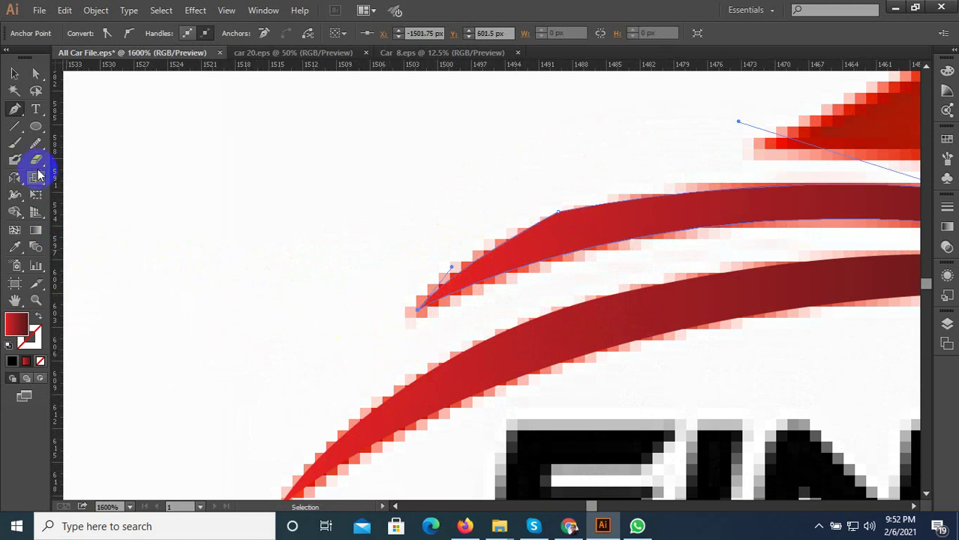
Smooth the kink in the upper edge of the upper front swoosh with the Smooth tool.
{"action": "mouse_move", "coordinate": [34, 148]}
{"action": "left_mouse_down"}
{"action": "mouse_move", "coordinate": [66, 144]}
{"action": "mouse_move", "coordinate": [88, 159]}
{"action": "left_mouse_up"}
{"action": "mouse_move", "coordinate": [481, 213]}
{"action": "left_mouse_down"}
{"action": "mouse_move", "coordinate": [578, 214]}
{"action": "mouse_move", "coordinate": [497, 239]}
{"action": "mouse_move", "coordinate": [666, 180]}
{"action": "mouse_move", "coordinate": [488, 254]}
{"action": "mouse_move", "coordinate": [566, 218]}
{"action": "mouse_move", "coordinate": [444, 256]}
{"action": "left_mouse_up"}
{"action": "scroll", "coordinate": [445, 256], "scroll_direction": "down", "scroll_amount": 1}
{"action": "scroll", "coordinate": [445, 256], "scroll_direction": "down", "scroll_amount": 4}
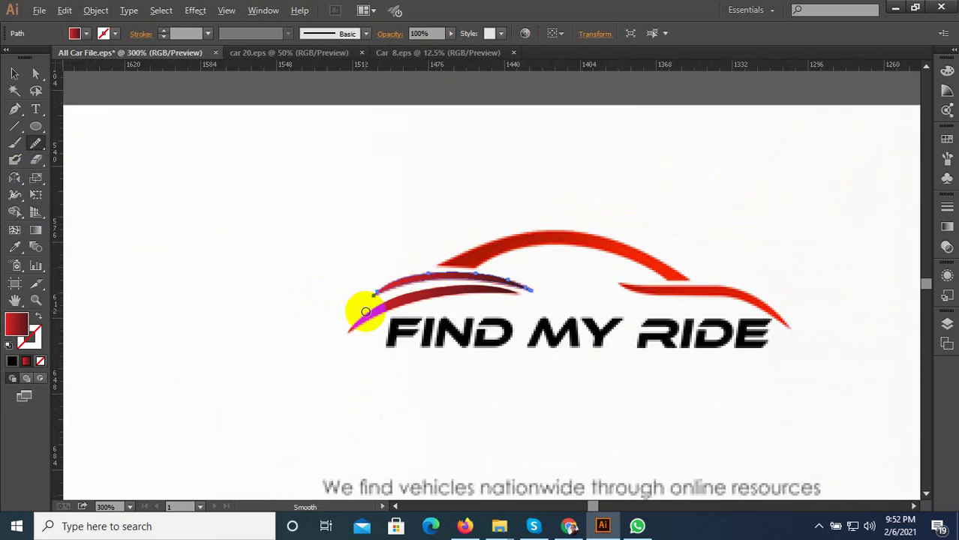
Start the roof arc outline with the Pen tool along its flat left base, re-placing the inner corner point to match the reference.
{"action": "scroll", "coordinate": [489, 259], "scroll_direction": "up", "scroll_amount": 2}
{"action": "left_click", "coordinate": [37, 139]}
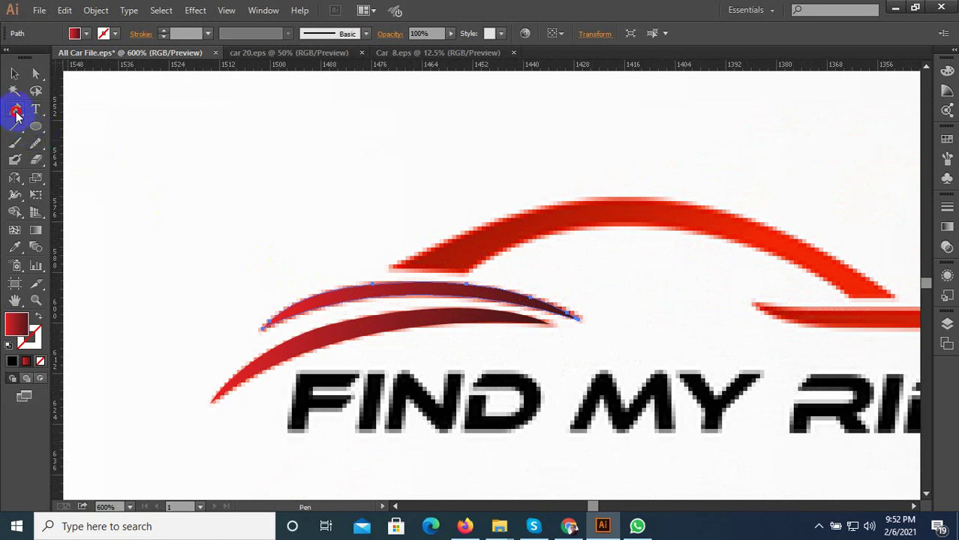
{"action": "key", "text": "ctrl+plus"}
{"action": "left_click_drag", "start_coordinate": [347, 256], "coordinate": [453, 265]}
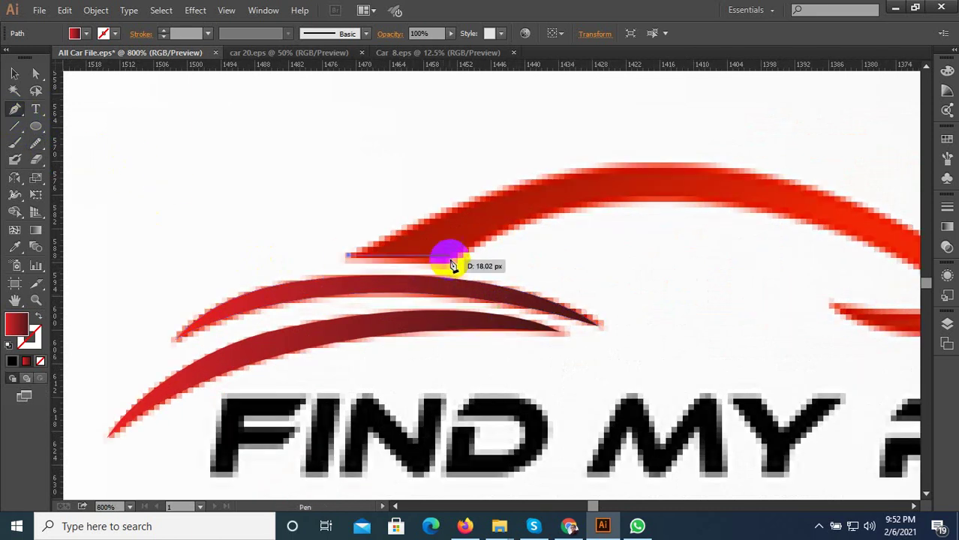
{"action": "left_click", "coordinate": [451, 260]}
{"action": "scroll", "coordinate": [375, 287], "scroll_direction": "down", "scroll_amount": 3}
{"action": "scroll", "coordinate": [533, 273], "scroll_direction": "up", "scroll_amount": 2}
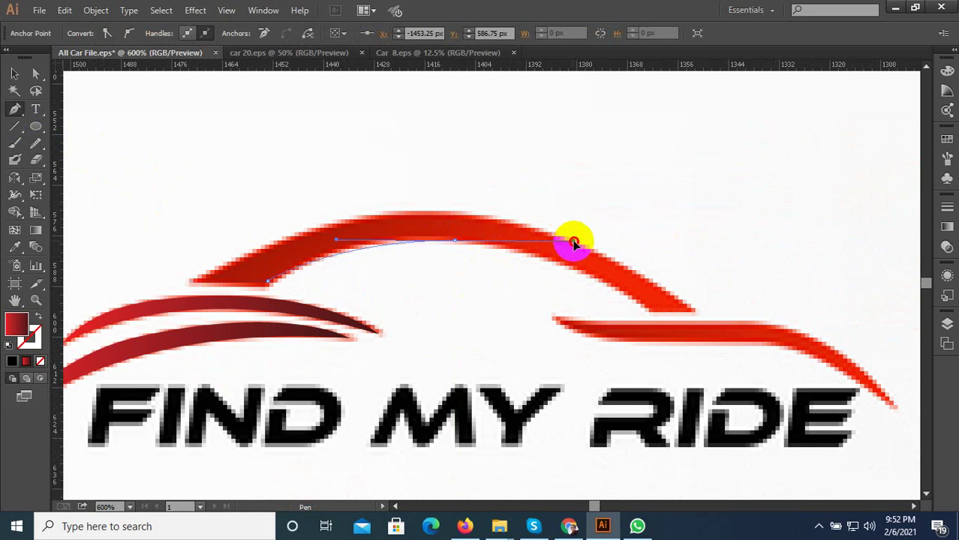
{"action": "key", "text": "ctrl+z"}
{"action": "key", "text": "ctrl+plus"}
{"action": "key", "text": "ctrl+plus"}
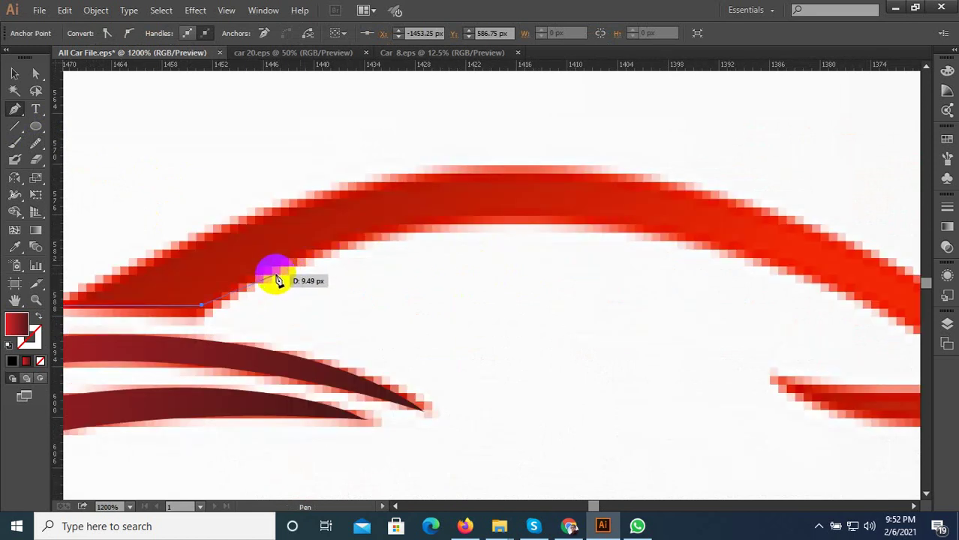
{"action": "key", "text": "ctrl+z"}
{"action": "left_click", "coordinate": [214, 307]}
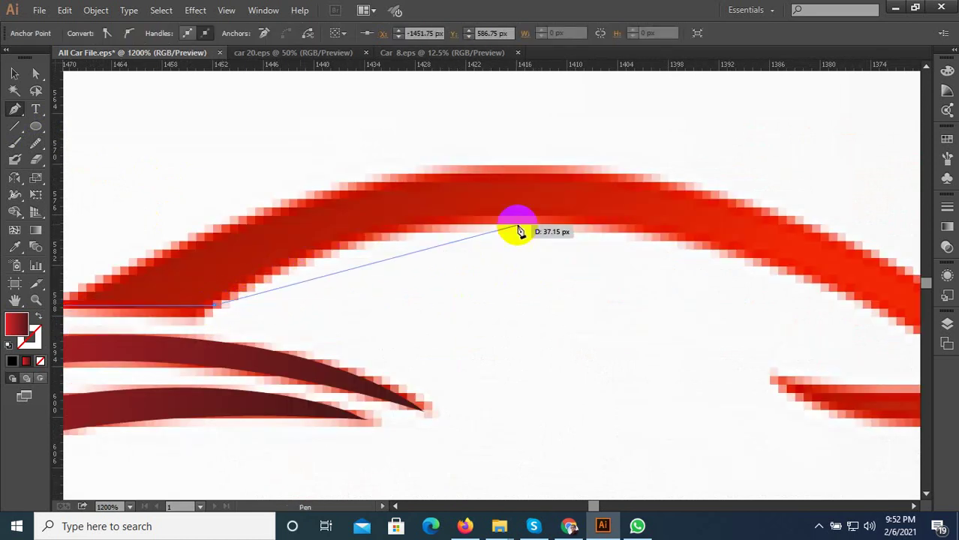
Trace the roof arc's inner edge as a curve from the left base over the crest to its lower right corner.
{"action": "left_click_drag", "start_coordinate": [662, 217], "coordinate": [657, 215]}
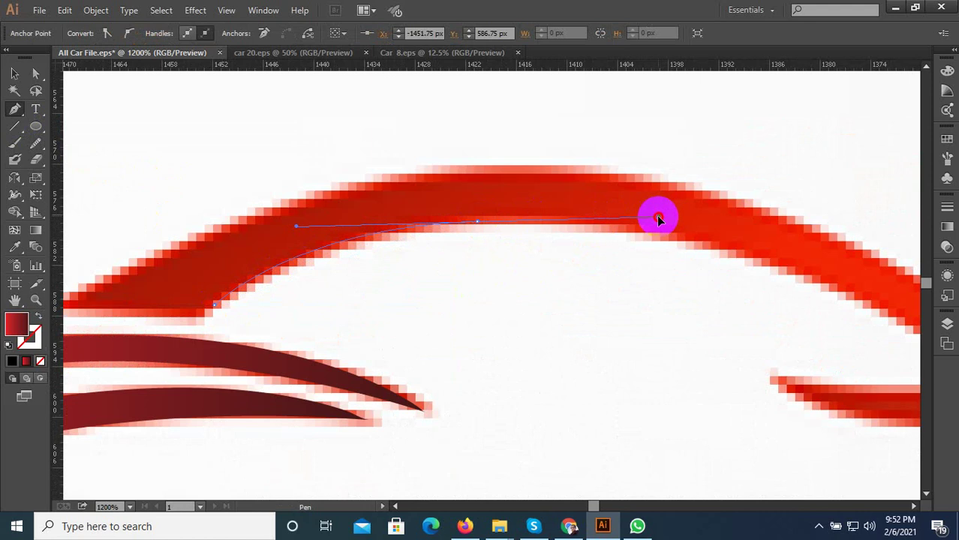
{"action": "left_click", "coordinate": [481, 228]}
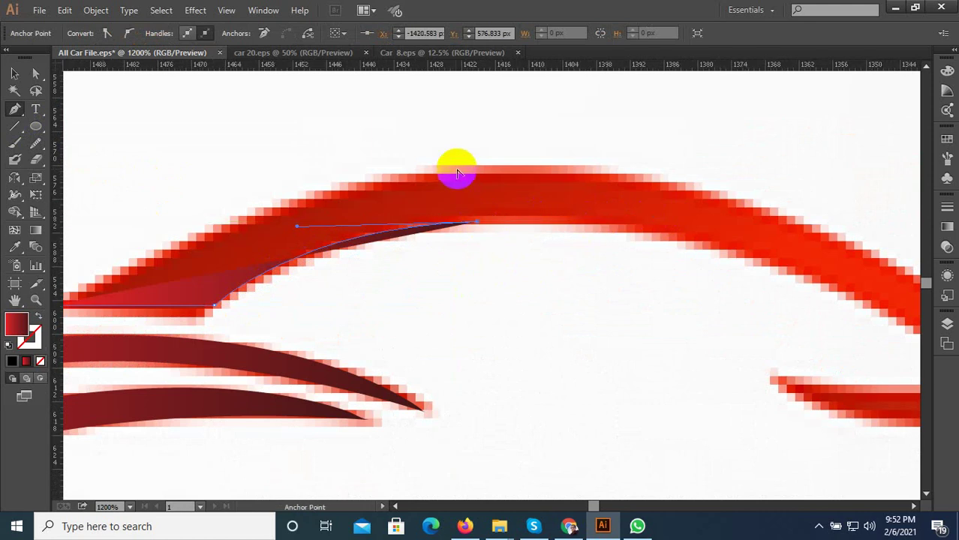
{"action": "scroll", "coordinate": [455, 171], "scroll_direction": "down", "scroll_amount": 2}
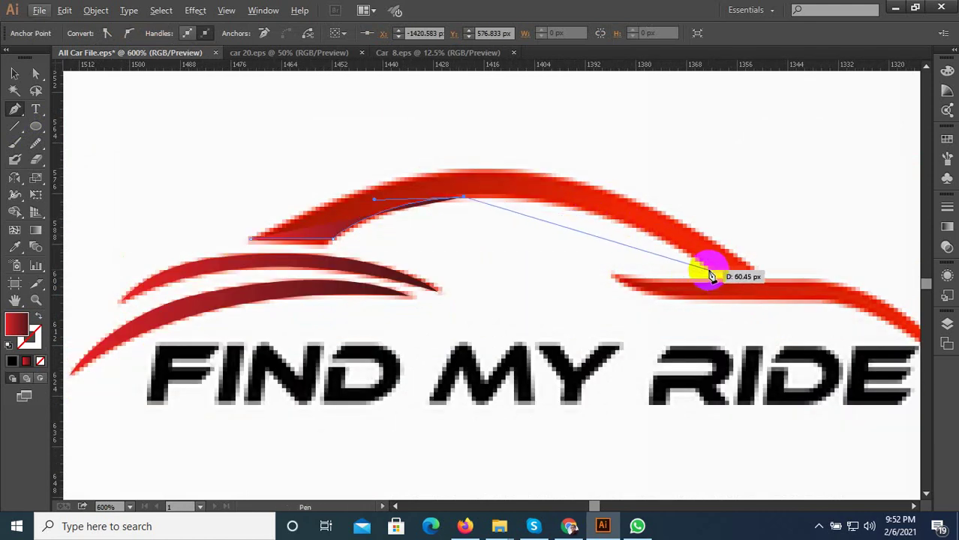
{"action": "mouse_move", "coordinate": [706, 269]}
{"action": "left_mouse_down"}
{"action": "mouse_move", "coordinate": [829, 358]}
{"action": "mouse_move", "coordinate": [818, 366]}
{"action": "left_mouse_up"}
Trace the roof arc's flat right end and curved outer edge, closing the path at the left tip.
{"action": "left_click_drag", "start_coordinate": [754, 271], "coordinate": [380, 163]}
{"action": "key", "text": "alt"}
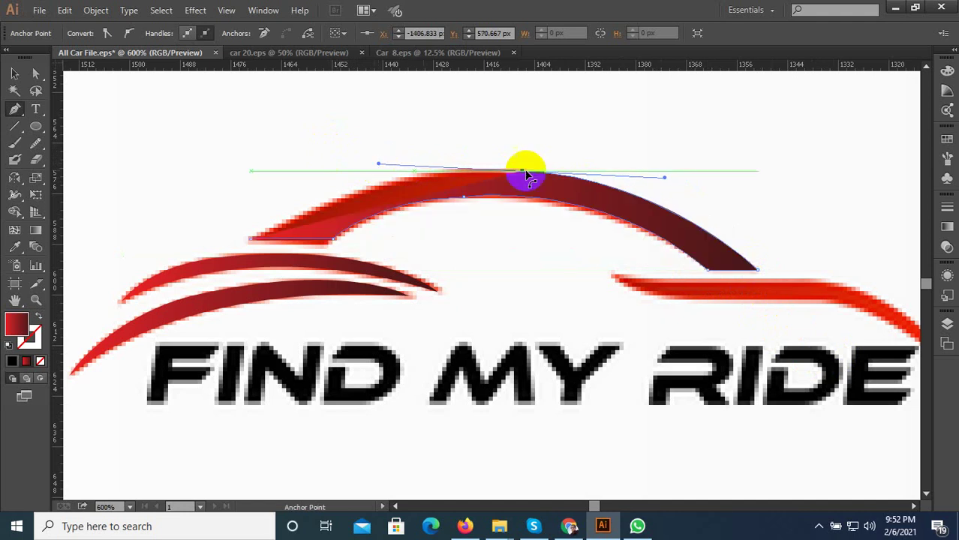
{"action": "scroll", "coordinate": [541, 178], "scroll_direction": "down", "scroll_amount": 1}
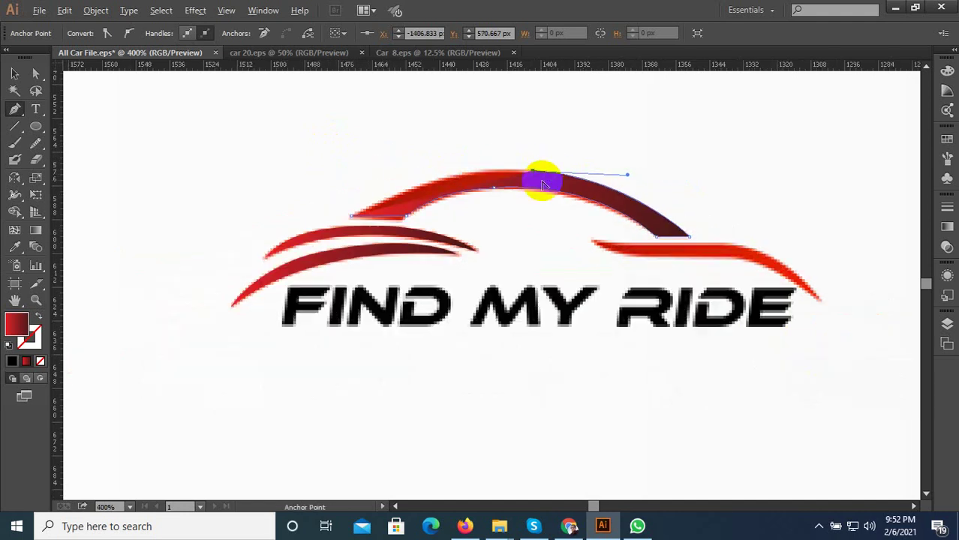
{"action": "scroll", "coordinate": [325, 229], "scroll_direction": "up", "scroll_amount": 1}
{"action": "left_click_drag", "start_coordinate": [325, 228], "coordinate": [317, 270]}
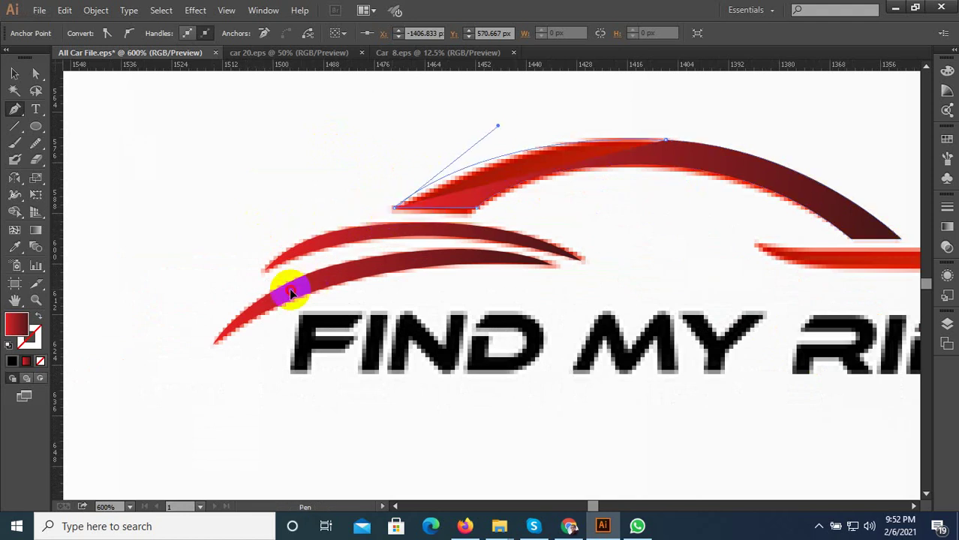
{"action": "left_click_drag", "start_coordinate": [265, 302], "coordinate": [256, 300]}
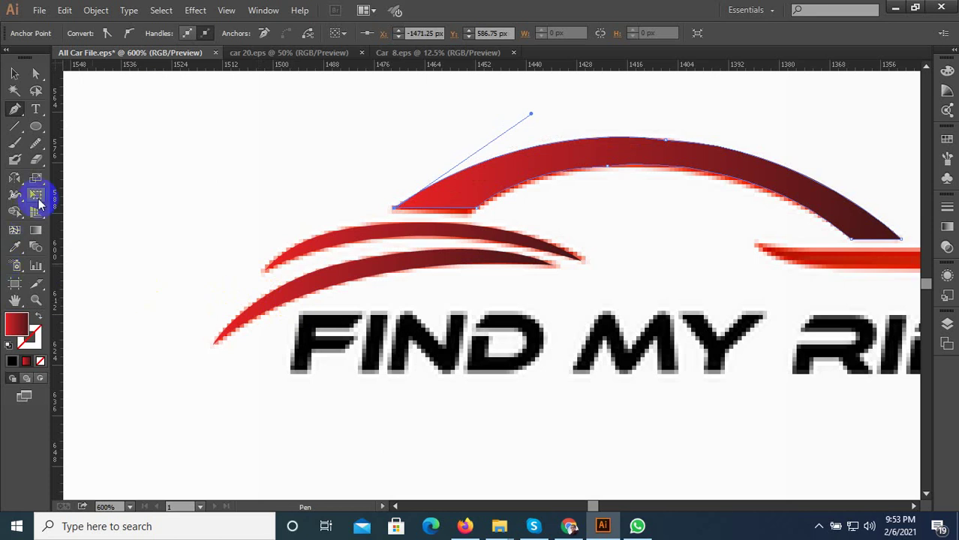
Smooth the outer edge of the roof arc with the Smooth tool.
{"action": "left_click_drag", "start_coordinate": [34, 151], "coordinate": [75, 159]}
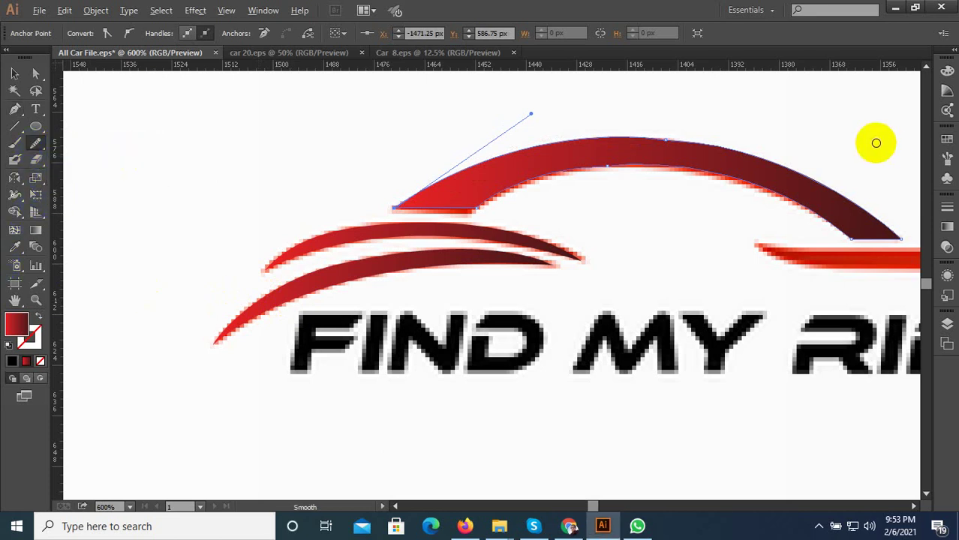
{"action": "scroll", "coordinate": [739, 137], "scroll_direction": "up", "scroll_amount": 2}
{"action": "mouse_move", "coordinate": [676, 141]}
{"action": "left_mouse_down"}
{"action": "mouse_move", "coordinate": [557, 150]}
{"action": "mouse_move", "coordinate": [606, 145]}
{"action": "mouse_move", "coordinate": [553, 134]}
{"action": "mouse_move", "coordinate": [702, 159]}
{"action": "mouse_move", "coordinate": [466, 146]}
{"action": "mouse_move", "coordinate": [565, 148]}
{"action": "mouse_move", "coordinate": [488, 189]}
{"action": "mouse_move", "coordinate": [444, 196]}
{"action": "mouse_move", "coordinate": [526, 191]}
{"action": "mouse_move", "coordinate": [411, 191]}
{"action": "mouse_move", "coordinate": [324, 207]}
{"action": "left_mouse_up"}
Trace the upper edge of the rear swoosh with the Pen tool from its left tip along the straight section to the bend.
{"action": "scroll", "coordinate": [431, 242], "scroll_direction": "down", "scroll_amount": 3}
{"action": "scroll", "coordinate": [525, 267], "scroll_direction": "up", "scroll_amount": 3}
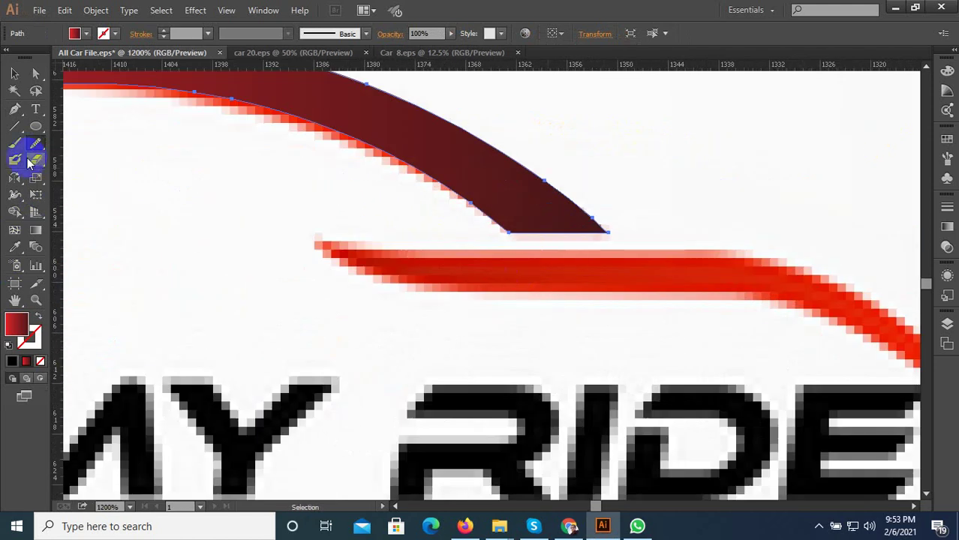
{"action": "left_click", "coordinate": [325, 241]}
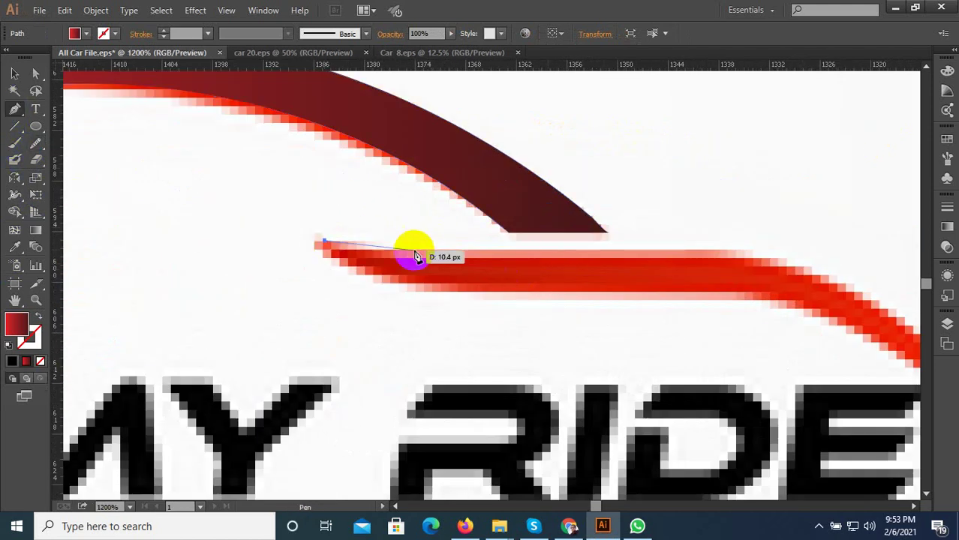
{"action": "left_click_drag", "start_coordinate": [459, 253], "coordinate": [502, 252]}
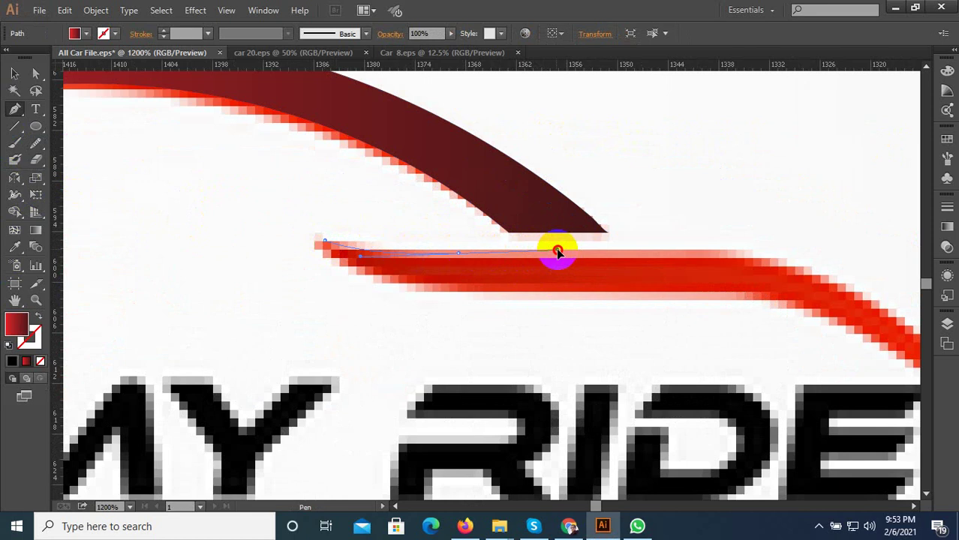
{"action": "left_click", "coordinate": [556, 250]}
{"action": "scroll", "coordinate": [306, 250], "scroll_direction": "down", "scroll_amount": 2}
{"action": "left_click", "coordinate": [528, 252]}
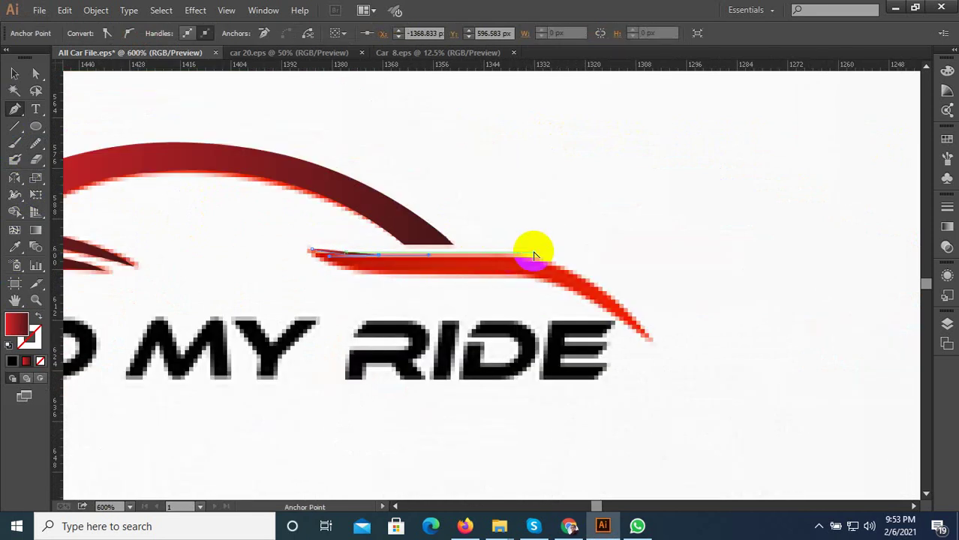
{"action": "scroll", "coordinate": [524, 256], "scroll_direction": "up", "scroll_amount": 2}
{"action": "left_click", "coordinate": [522, 255]}
{"action": "scroll", "coordinate": [530, 254], "scroll_direction": "down", "scroll_amount": 2}
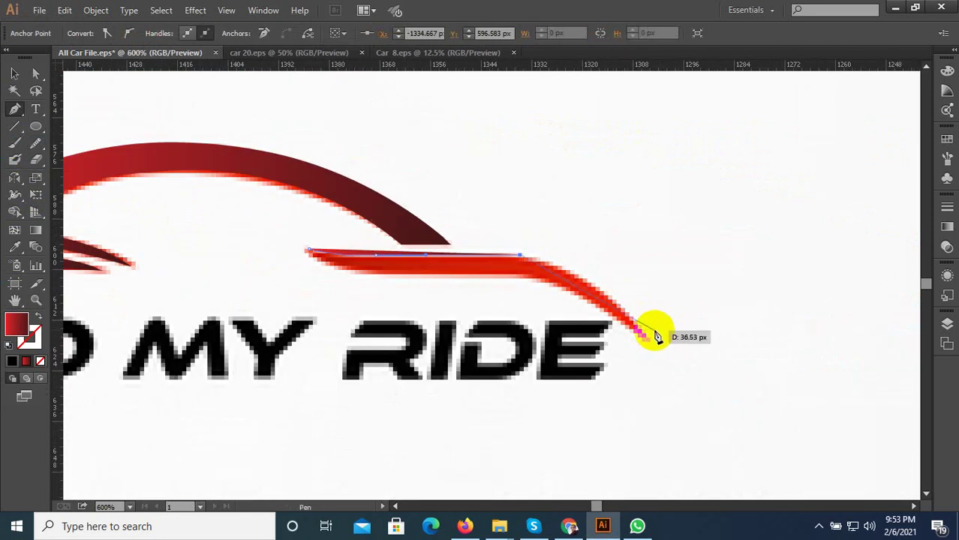
Extend the rear swoosh outline with a curve from the bend down to its right tip.
{"action": "scroll", "coordinate": [590, 231], "scroll_direction": "down", "scroll_amount": 2}
{"action": "scroll", "coordinate": [600, 248], "scroll_direction": "down", "scroll_amount": 3}
{"action": "scroll", "coordinate": [622, 289], "scroll_direction": "up", "scroll_amount": 4}
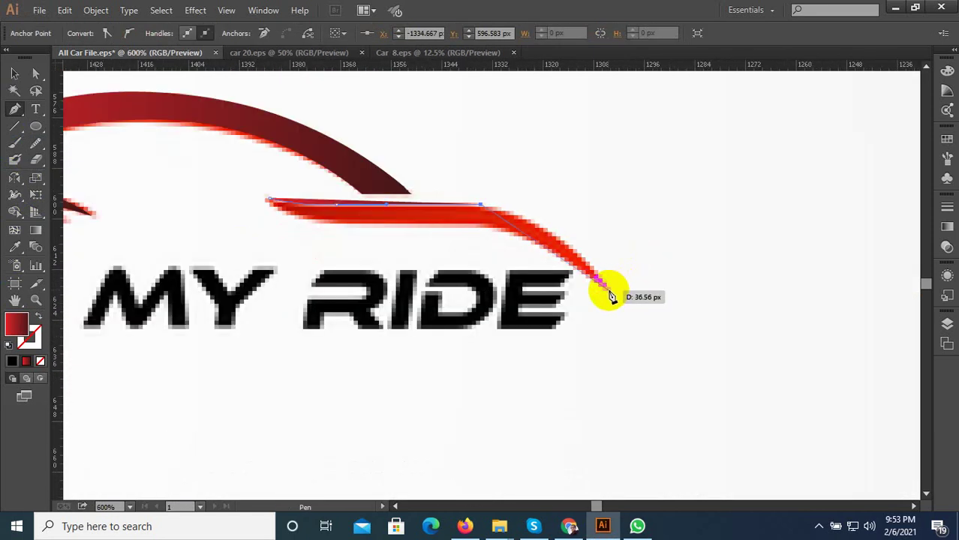
{"action": "left_click_drag", "start_coordinate": [635, 361], "coordinate": [595, 300]}
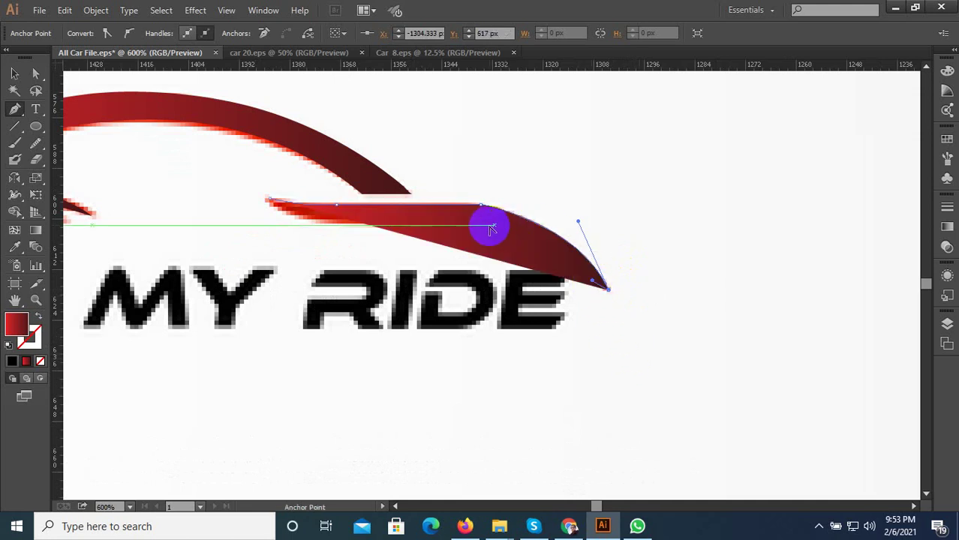
Trace the rear swoosh's lower edge from its right tip past the bend and straight section, closing the path at the left tip.
{"action": "scroll", "coordinate": [488, 222], "scroll_direction": "up", "scroll_amount": 1}
{"action": "left_click", "coordinate": [35, 316]}
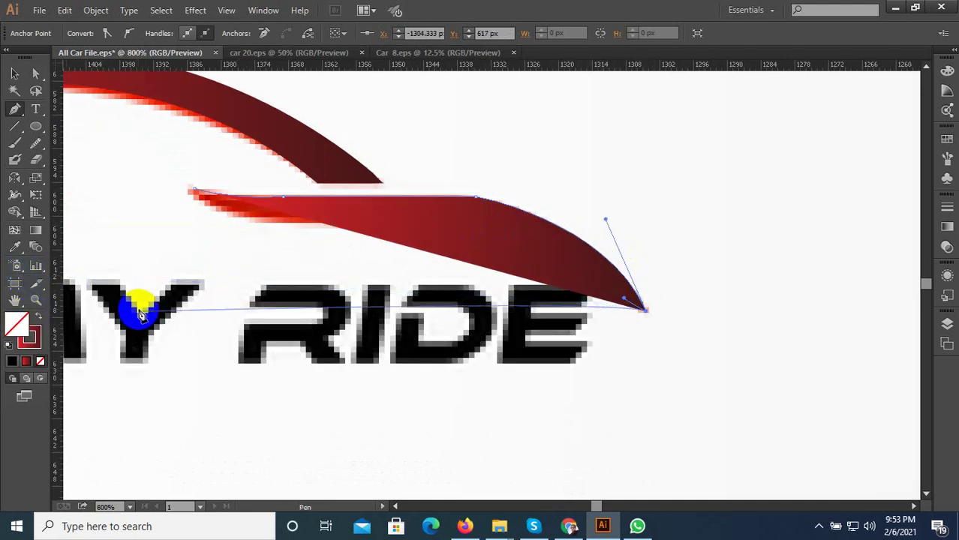
{"action": "left_click", "coordinate": [484, 233]}
{"action": "left_click_drag", "start_coordinate": [478, 229], "coordinate": [382, 225]}
{"action": "left_click", "coordinate": [290, 224]}
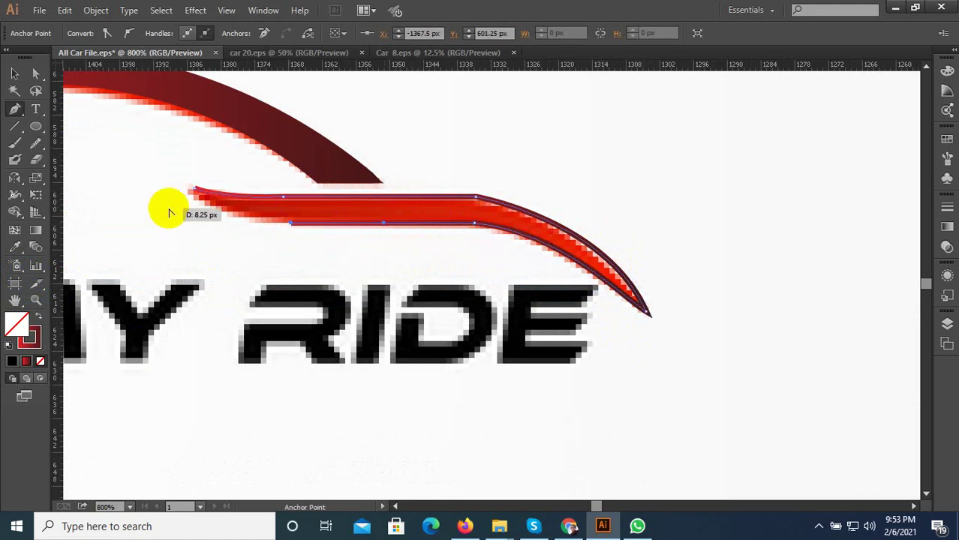
{"action": "scroll", "coordinate": [165, 208], "scroll_direction": "up", "scroll_amount": 2}
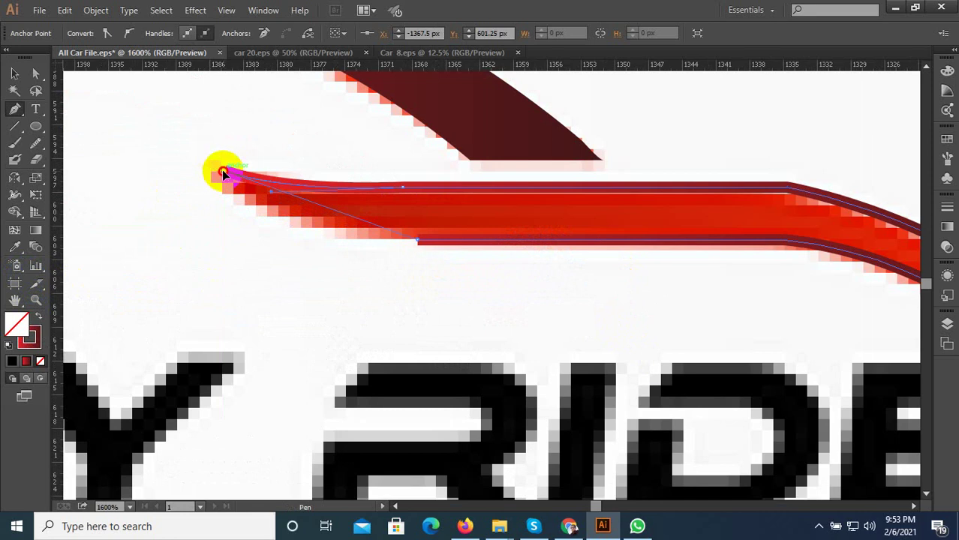
{"action": "left_click_drag", "start_coordinate": [223, 173], "coordinate": [198, 136]}
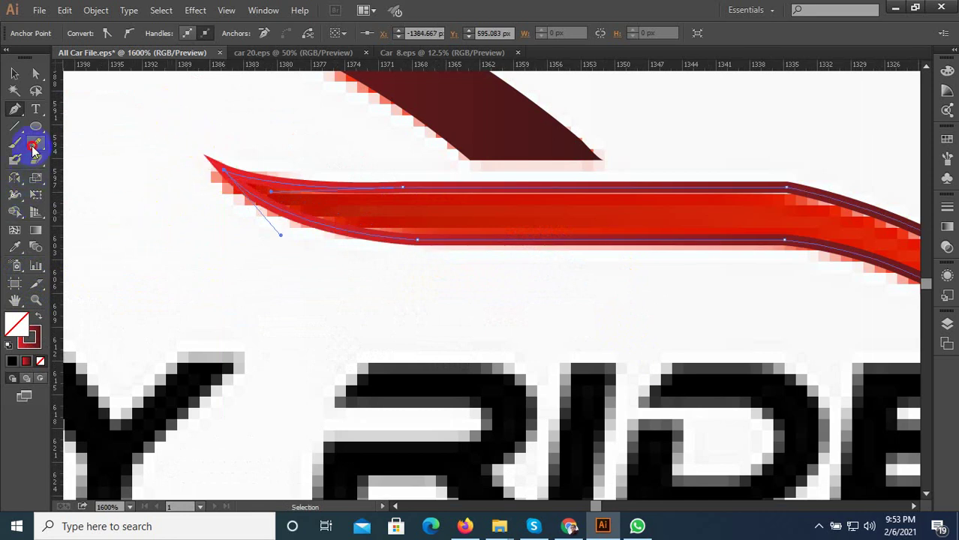
Smooth the rear swoosh outline along its upper and lower edges and around the bend with the Smooth tool.
{"action": "left_click_drag", "start_coordinate": [33, 150], "coordinate": [82, 162]}
{"action": "left_click_drag", "start_coordinate": [325, 192], "coordinate": [425, 184]}
{"action": "scroll", "coordinate": [291, 222], "scroll_direction": "down", "scroll_amount": 2}
{"action": "left_click_drag", "start_coordinate": [293, 221], "coordinate": [368, 230]}
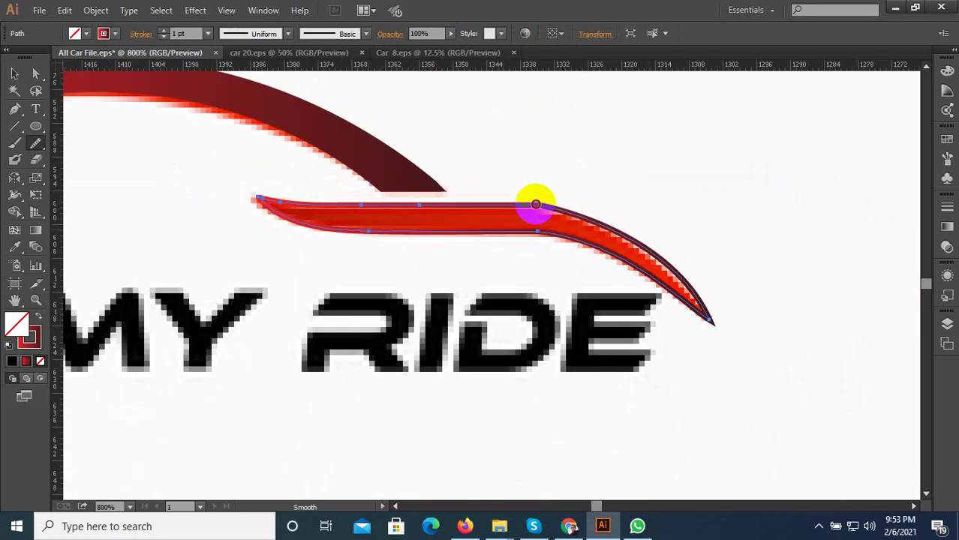
{"action": "mouse_move", "coordinate": [547, 228]}
{"action": "left_mouse_down"}
{"action": "mouse_move", "coordinate": [614, 231]}
{"action": "mouse_move", "coordinate": [646, 275]}
{"action": "mouse_move", "coordinate": [604, 225]}
{"action": "mouse_move", "coordinate": [550, 207]}
{"action": "left_mouse_up"}
Apply the roof arc's red gradient fill and no stroke to the rear swoosh with the Eyedropper.
{"action": "scroll", "coordinate": [666, 246], "scroll_direction": "down", "scroll_amount": 2}
{"action": "scroll", "coordinate": [659, 254], "scroll_direction": "down", "scroll_amount": 2}
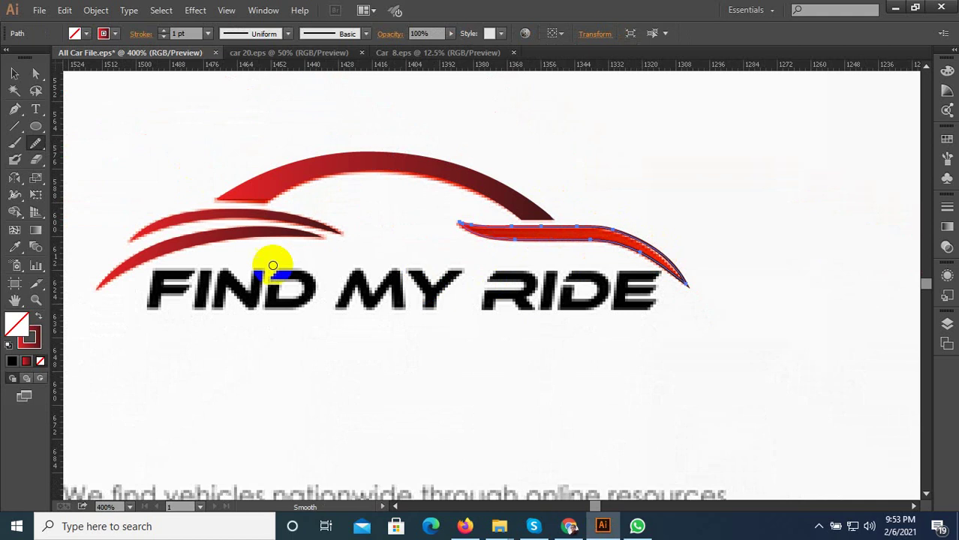
{"action": "left_click", "coordinate": [16, 255]}
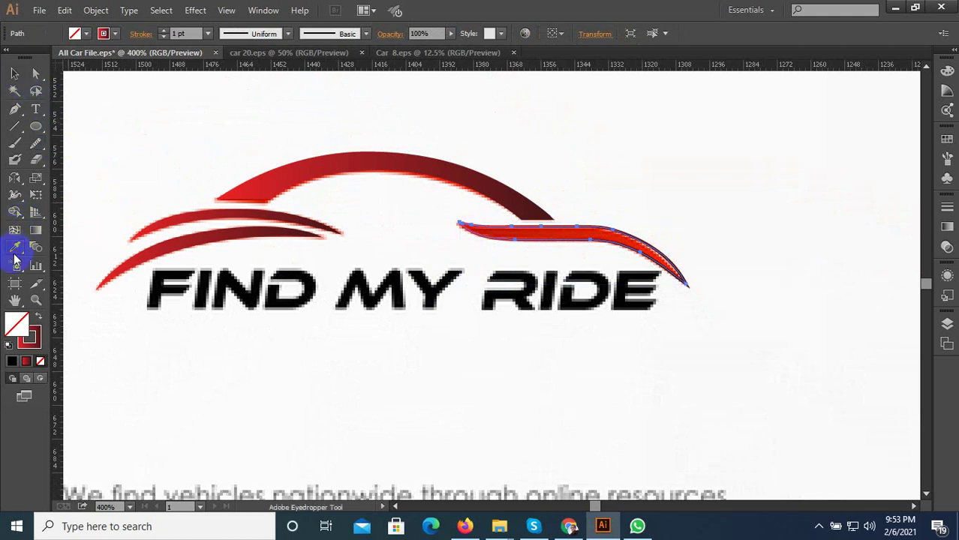
{"action": "left_click", "coordinate": [257, 175]}
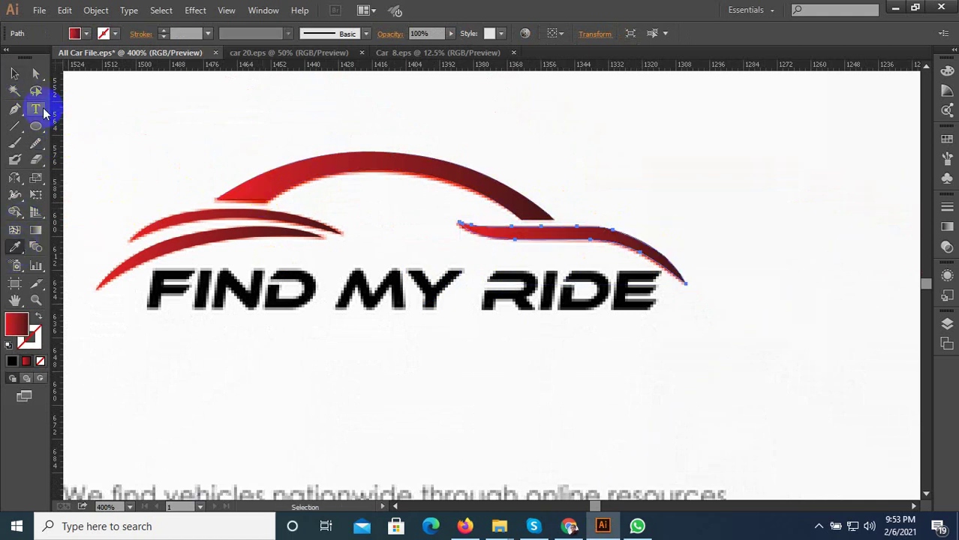
Pull the linked FIND MY RIDE reference image out from under the traced car and delete it.
{"action": "left_click", "coordinate": [14, 74]}
{"action": "left_click", "coordinate": [392, 219]}
{"action": "scroll", "coordinate": [400, 251], "scroll_direction": "down", "scroll_amount": 6}
{"action": "left_click", "coordinate": [526, 285]}
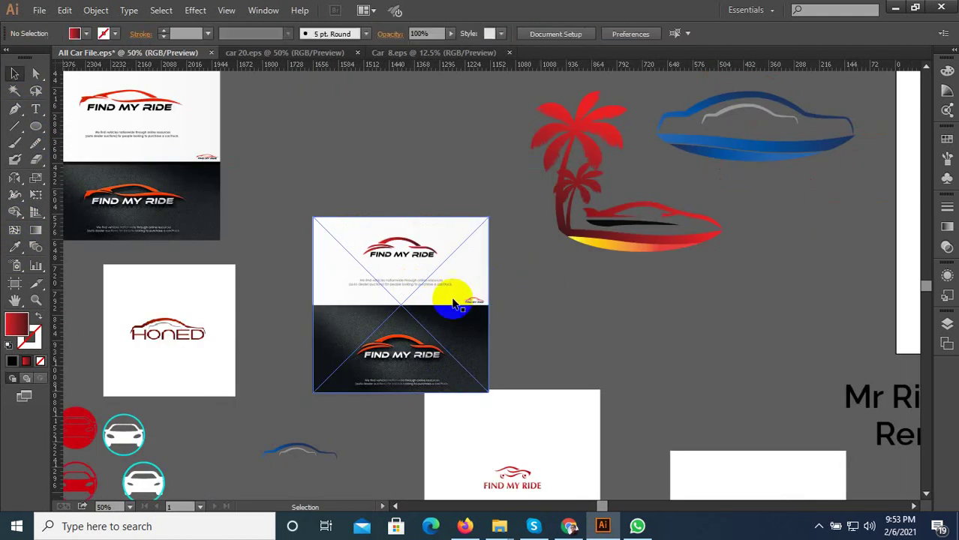
{"action": "left_click_drag", "start_coordinate": [438, 298], "coordinate": [369, 311]}
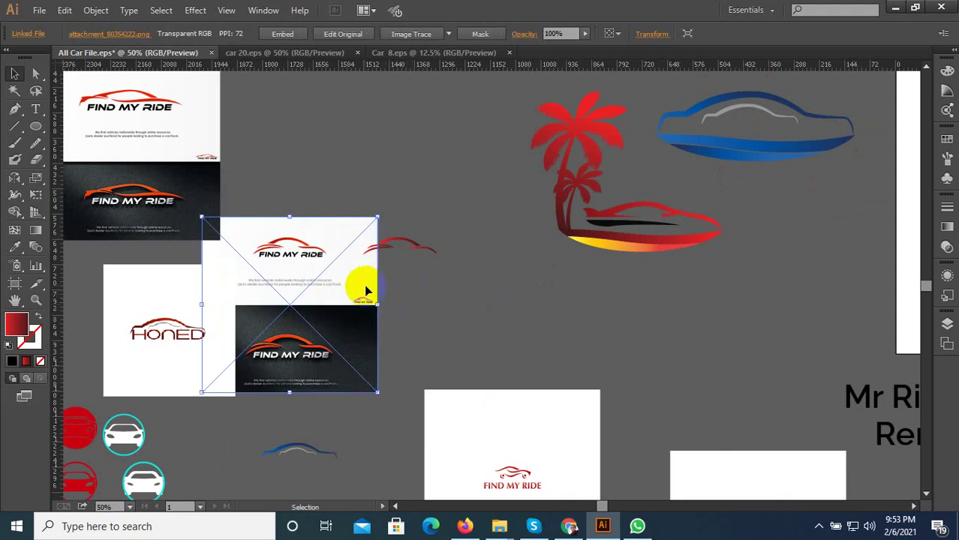
{"action": "key", "text": "Delete"}
Select and copy all of the traced car shapes.
{"action": "left_click_drag", "start_coordinate": [460, 272], "coordinate": [319, 210]}
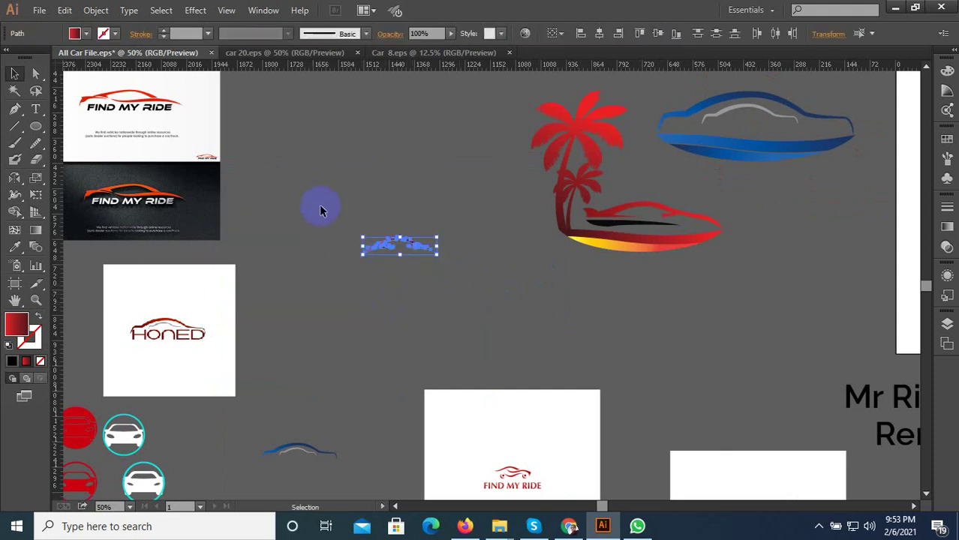
{"action": "scroll", "coordinate": [391, 310], "scroll_direction": "down", "scroll_amount": 3}
{"action": "left_click_drag", "start_coordinate": [616, 299], "coordinate": [477, 270]}
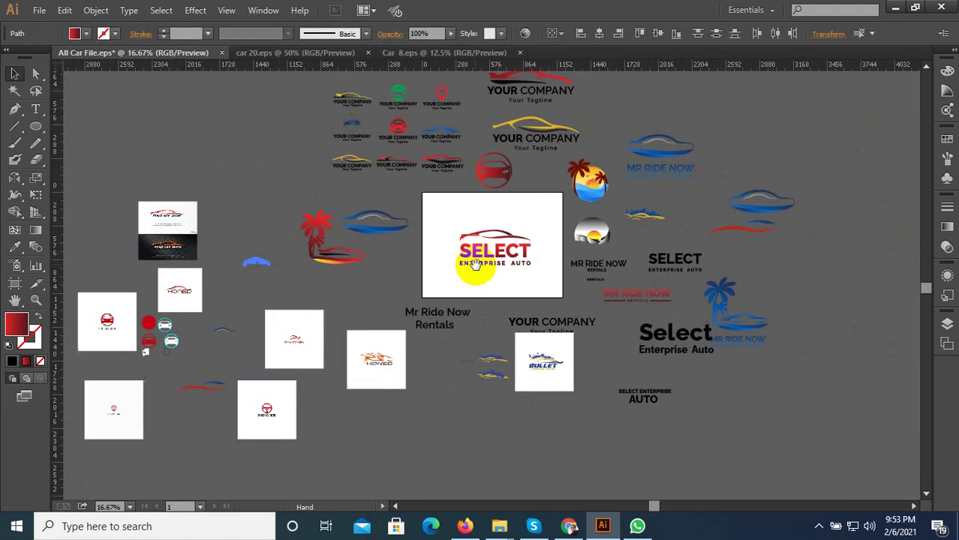
{"action": "scroll", "coordinate": [486, 247], "scroll_direction": "up", "scroll_amount": 3}
Place a spare copy of the old SELECT car graphic outside the artboard and delete the original above the lettering.
{"action": "left_click_drag", "start_coordinate": [621, 176], "coordinate": [382, 217]}
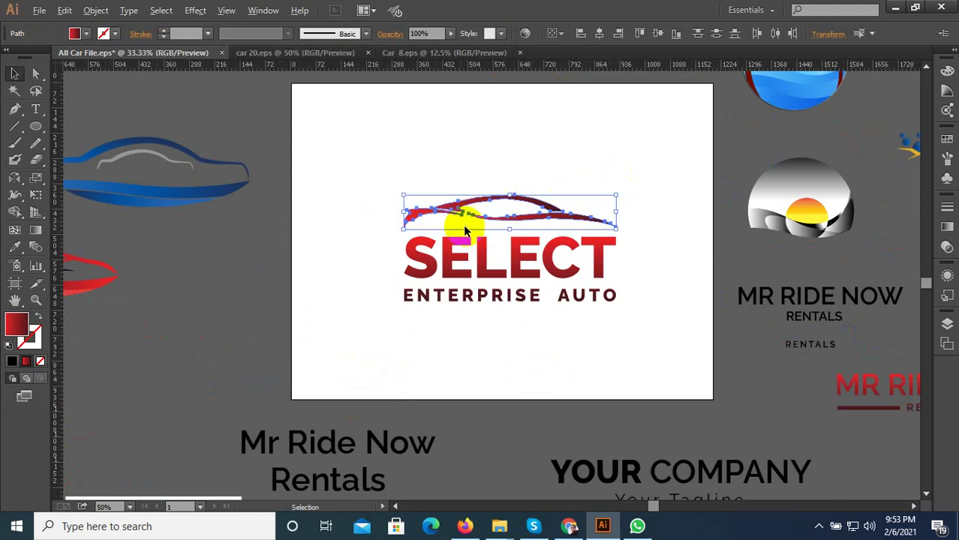
{"action": "scroll", "coordinate": [480, 222], "scroll_direction": "down", "scroll_amount": 3}
{"action": "left_click_drag", "start_coordinate": [488, 226], "coordinate": [256, 147]}
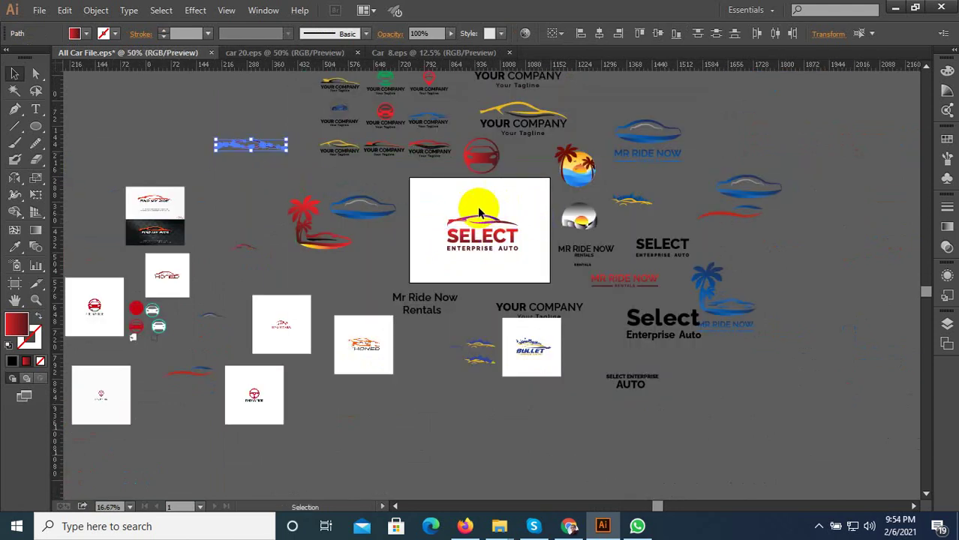
{"action": "scroll", "coordinate": [556, 197], "scroll_direction": "up", "scroll_amount": 4}
{"action": "left_click_drag", "start_coordinate": [555, 197], "coordinate": [171, 253]}
{"action": "key", "text": "Delete"}
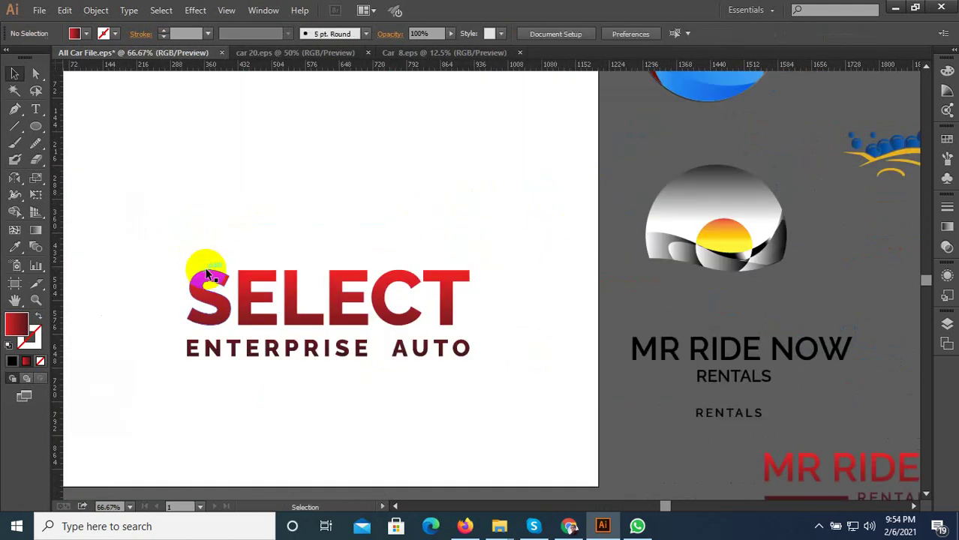
Paste the traced car onto the SELECT artboard, scale it to the lettering's width and position it directly above SELECT.
{"action": "key", "text": "ctrl+z"}
{"action": "left_click_drag", "start_coordinate": [466, 292], "coordinate": [275, 213]}
{"action": "left_click_drag", "start_coordinate": [326, 197], "coordinate": [467, 271]}
{"action": "left_click_drag", "start_coordinate": [228, 231], "coordinate": [184, 281]}
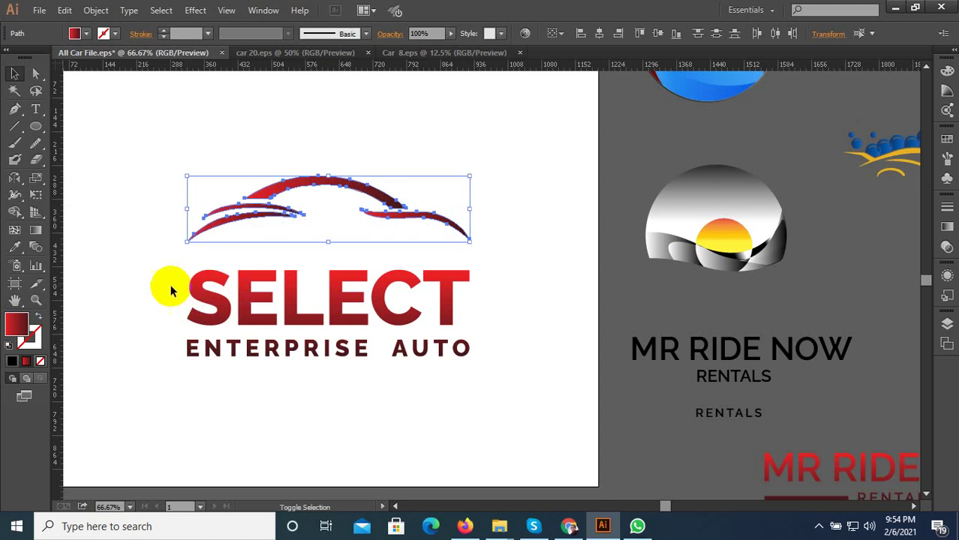
{"action": "left_click_drag", "start_coordinate": [253, 220], "coordinate": [252, 241]}
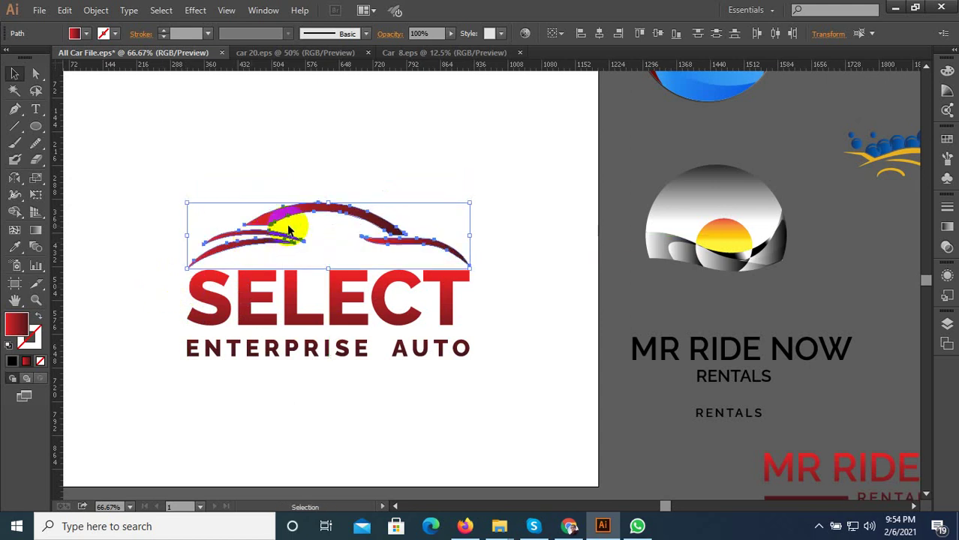
{"action": "left_click", "coordinate": [332, 187]}
Export the artboard for web as a High quality JPEG named "Select 1" in the 2021 folder.
{"action": "key", "text": "ctrl+minus"}
{"action": "key", "text": "ctrl+minus"}
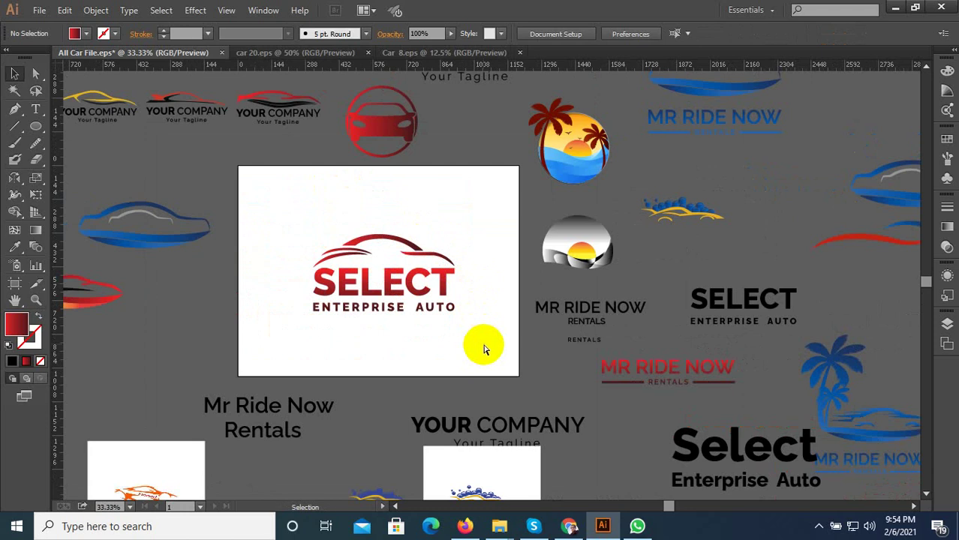
{"action": "key", "text": "ctrl+alt+shift+s"}
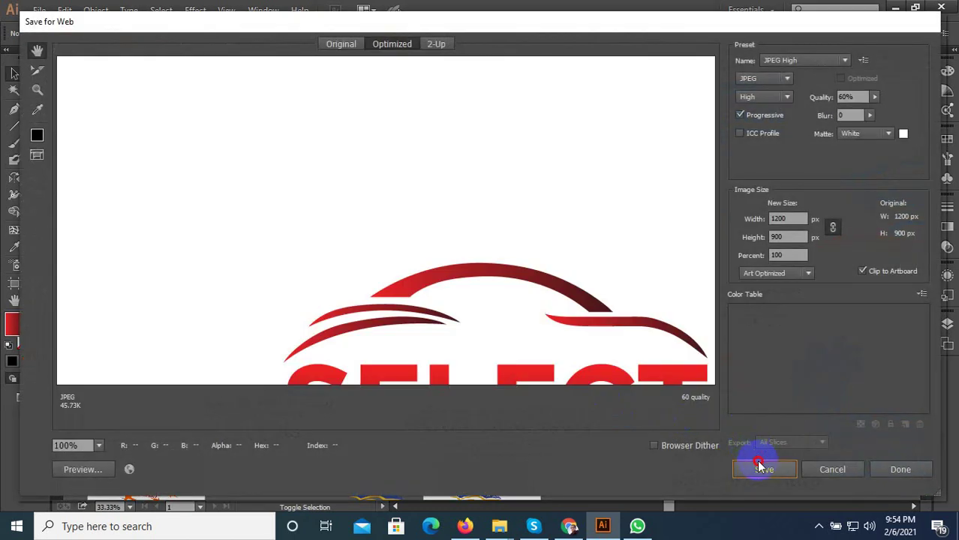
{"action": "key", "text": "Return"}
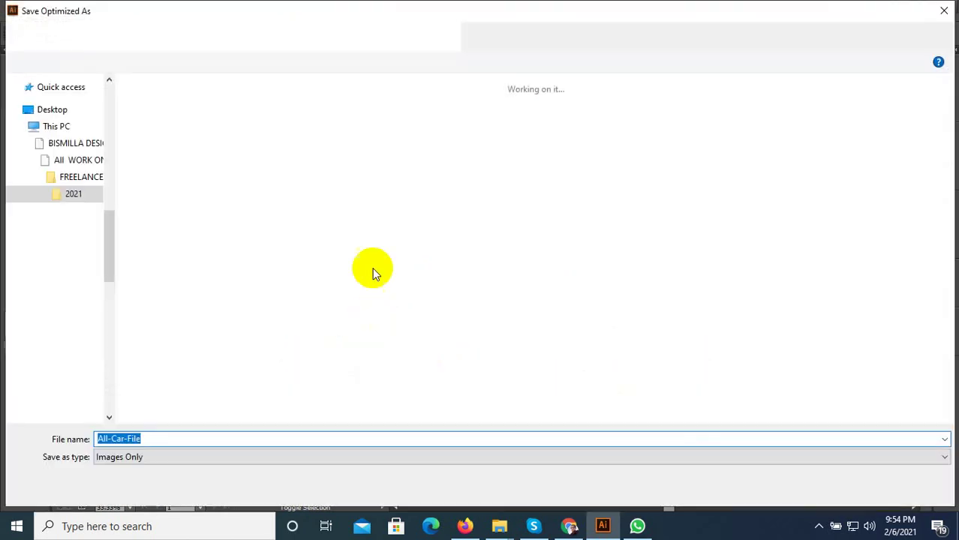
{"action": "left_click", "coordinate": [542, 311]}
{"action": "right_click", "coordinate": [553, 309]}
{"action": "left_click", "coordinate": [168, 439]}
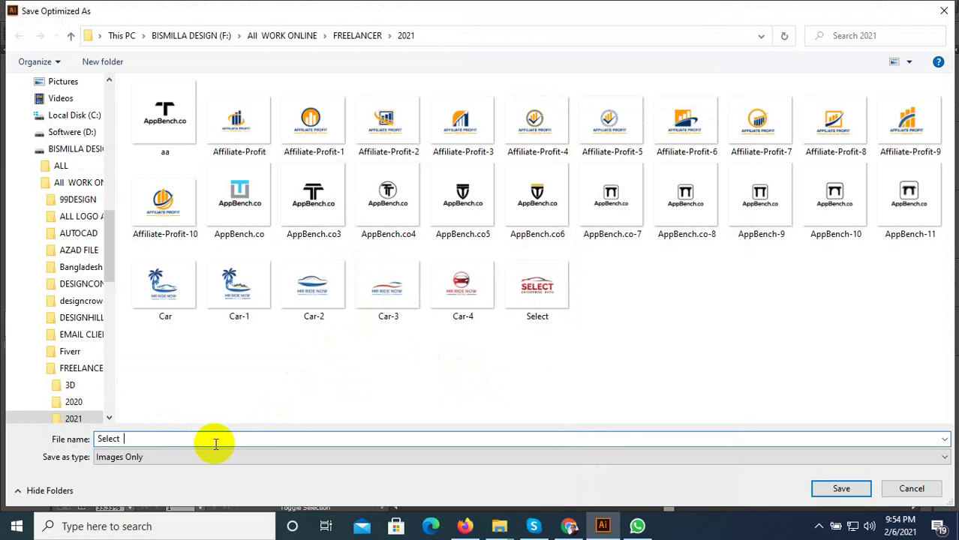
{"action": "type", "text": "1"}
{"action": "left_click", "coordinate": [281, 384]}
{"action": "left_click", "coordinate": [830, 488]}
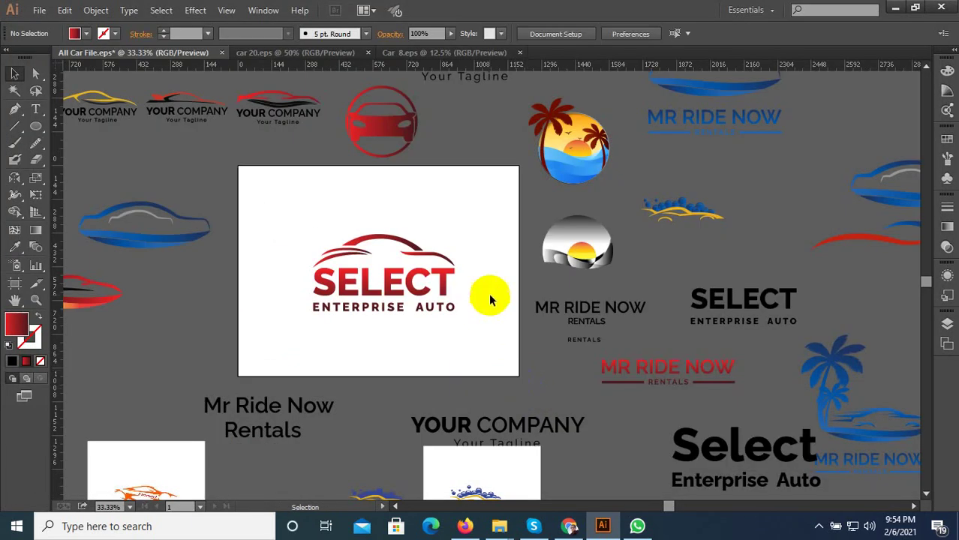
Replace the car graphic above YOUR COMPANY in car 20.eps with a copy of the traced car from the SELECT logo.
{"action": "left_click_drag", "start_coordinate": [482, 261], "coordinate": [292, 222]}
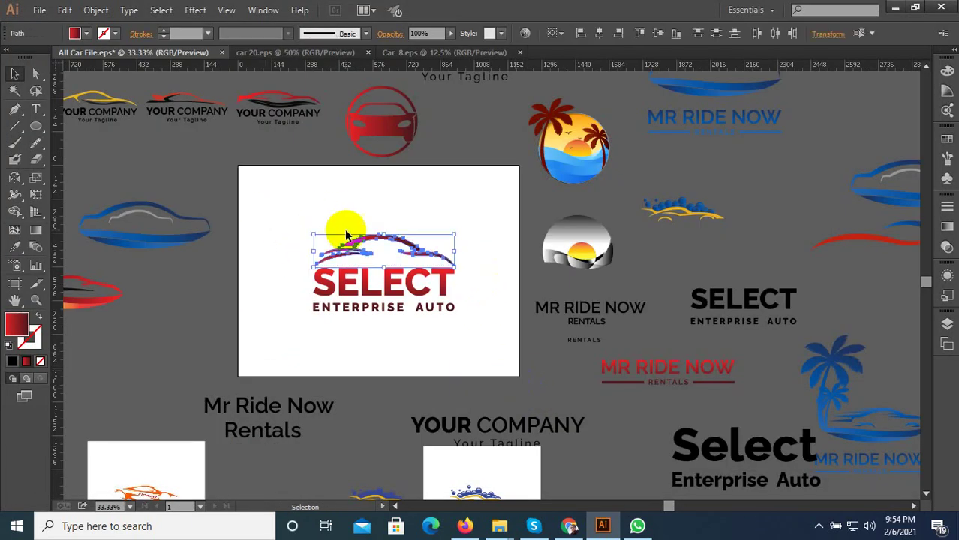
{"action": "left_click", "coordinate": [299, 55]}
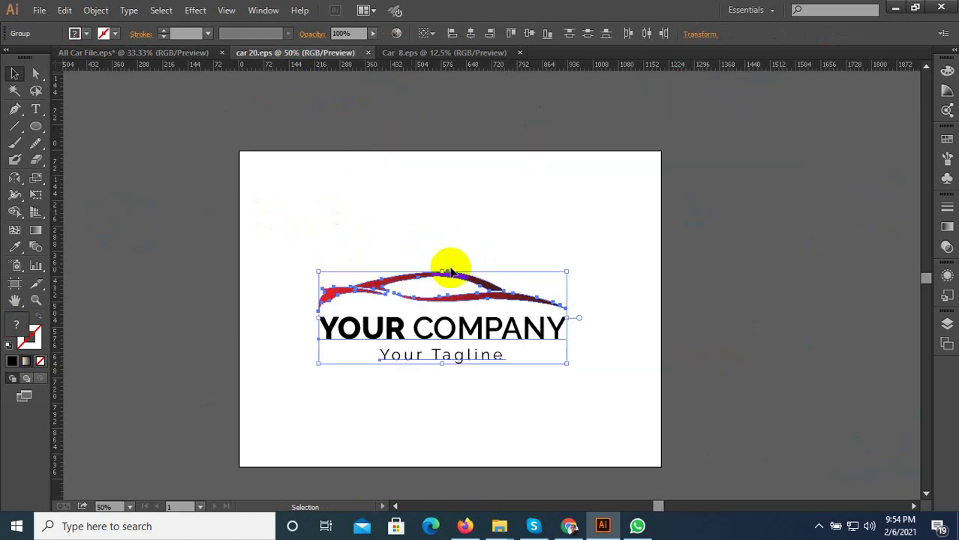
{"action": "left_click_drag", "start_coordinate": [557, 250], "coordinate": [350, 309]}
{"action": "key", "text": "Delete"}
{"action": "key", "text": "ctrl+v"}
{"action": "key", "text": "ctrl+equal"}
{"action": "key", "text": "ctrl+minus"}
{"action": "key", "text": "ctrl+minus"}
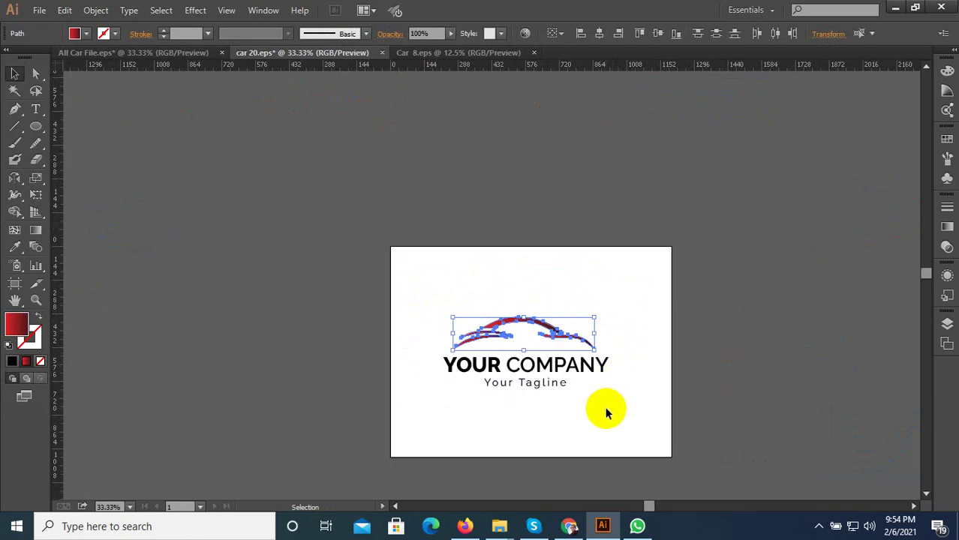
Save the document as a new Illustrator CC EPS file named "car 21" in the CAR folder.
{"action": "key", "text": "ctrl+shift+s"}
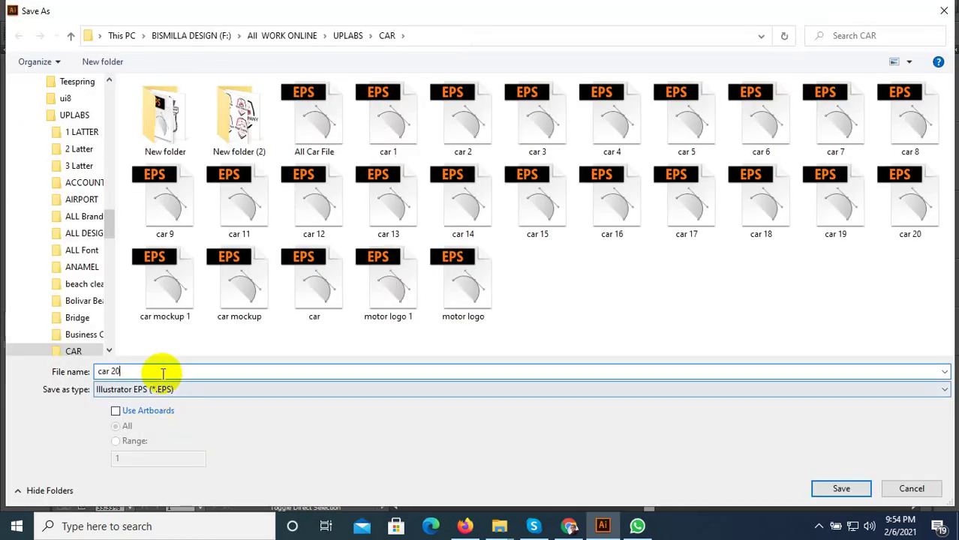
{"action": "type", "text": "21"}
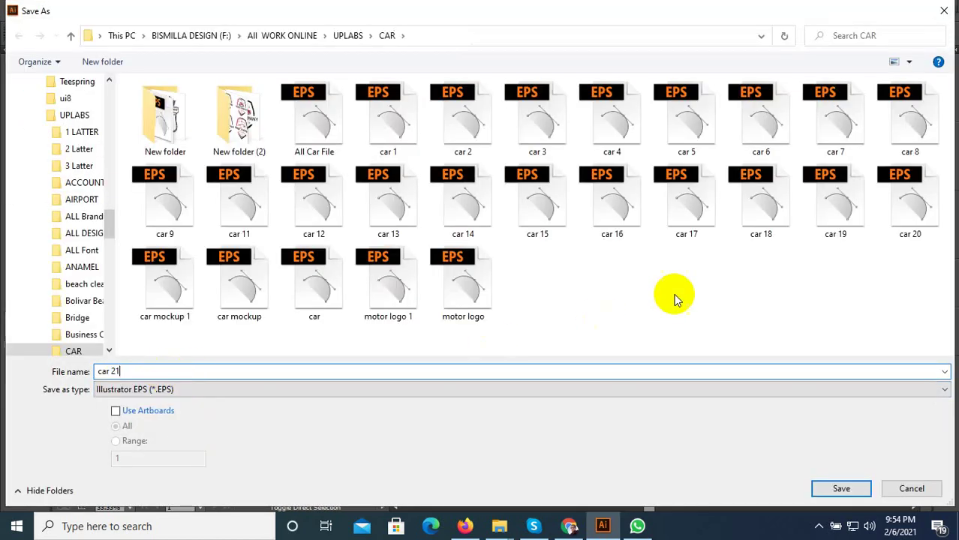
{"action": "left_click", "coordinate": [841, 489]}
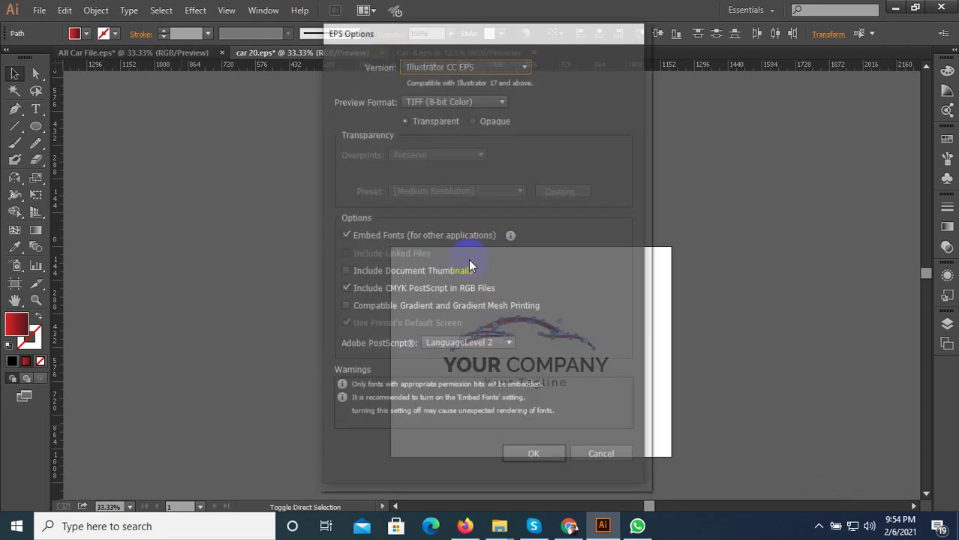
{"action": "left_click", "coordinate": [531, 457]}
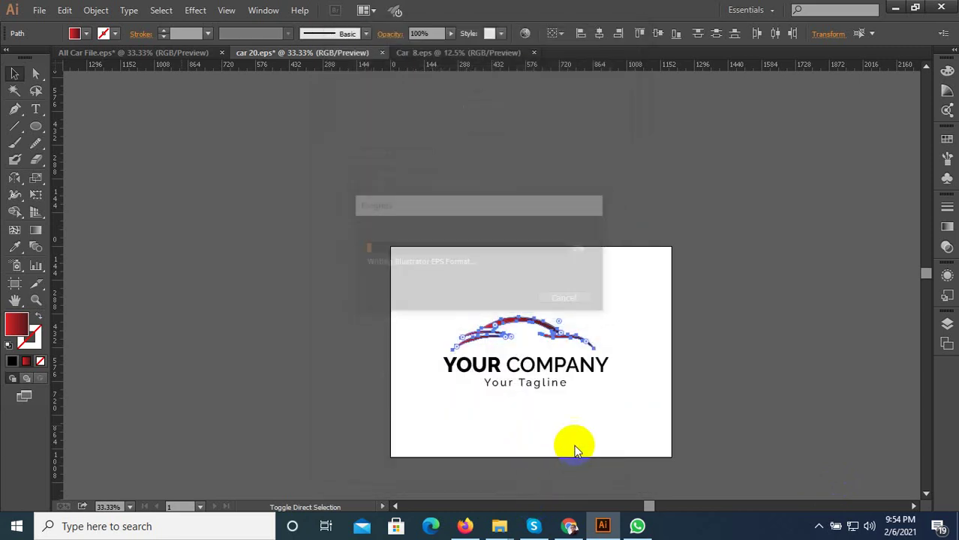
Replace the old logo in Car 8.eps with a copy of the complete YOUR COMPANY logo from car 21.eps.
{"action": "left_click", "coordinate": [537, 308], "text": "ctrl"}
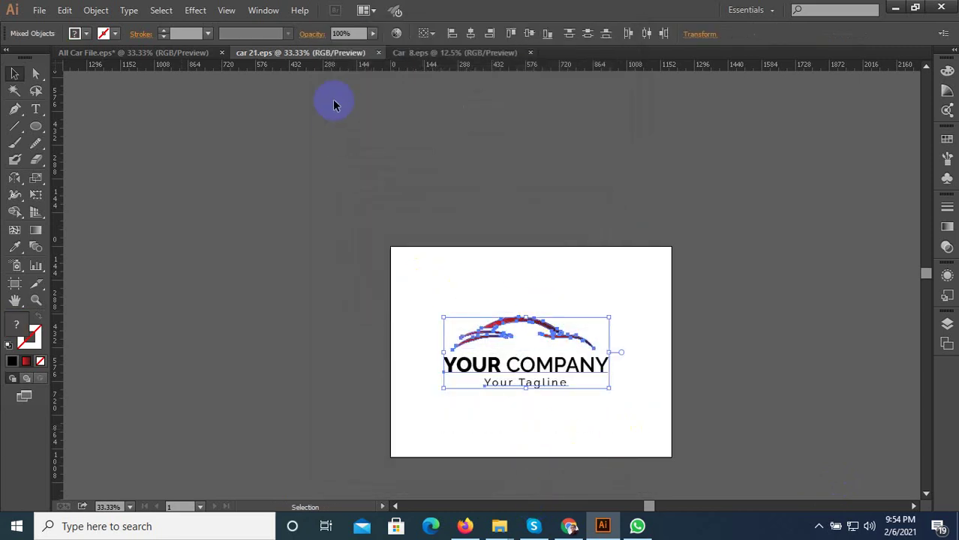
{"action": "left_click", "coordinate": [418, 54]}
{"action": "key", "text": "Delete"}
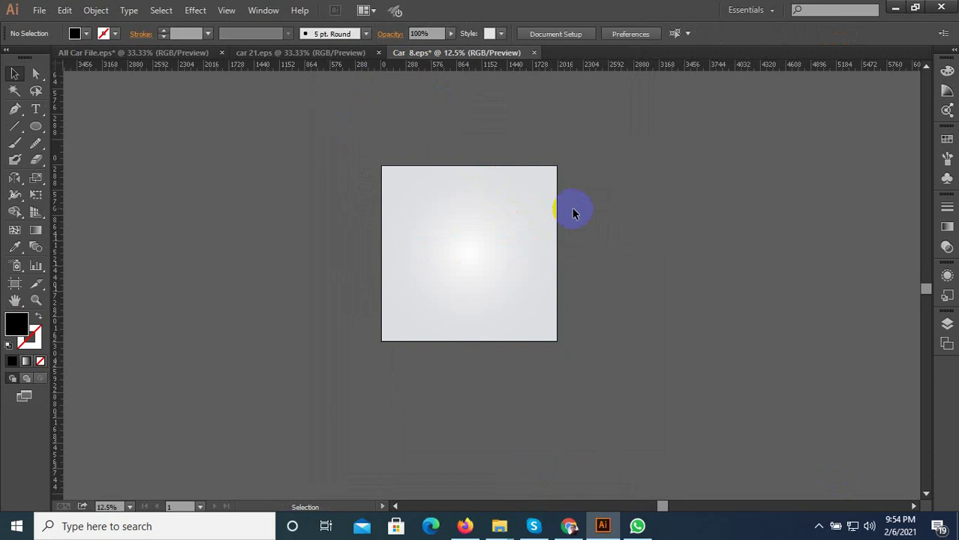
{"action": "key", "text": "ctrl+v"}
Enlarge the pasted logo, centre it on the grey gradient artboard, and convert its text to outlines.
{"action": "left_click_drag", "start_coordinate": [493, 283], "coordinate": [443, 202]}
{"action": "left_click_drag", "start_coordinate": [501, 240], "coordinate": [548, 304]}
{"action": "scroll", "coordinate": [548, 304], "scroll_direction": "down", "scroll_amount": 2}
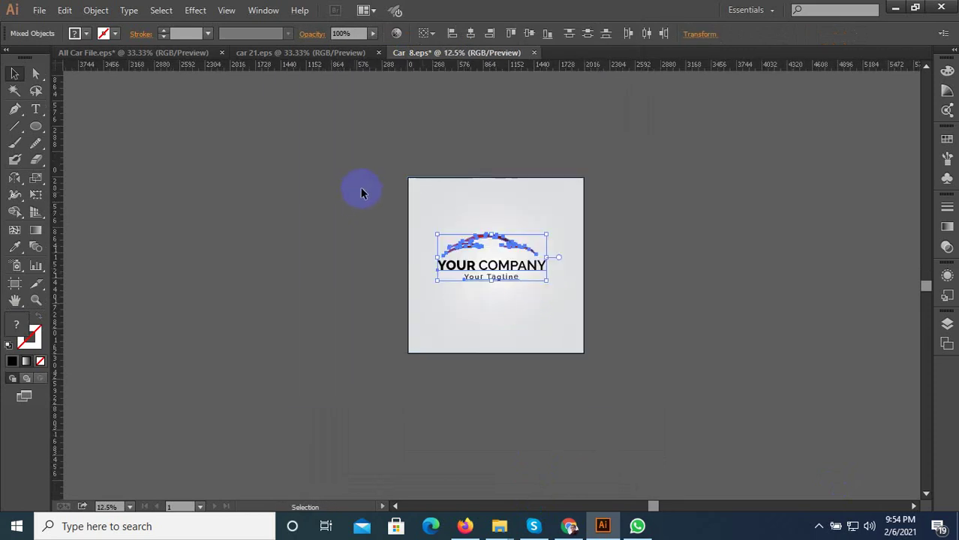
{"action": "left_click", "coordinate": [130, 9]}
{"action": "left_click", "coordinate": [216, 239]}
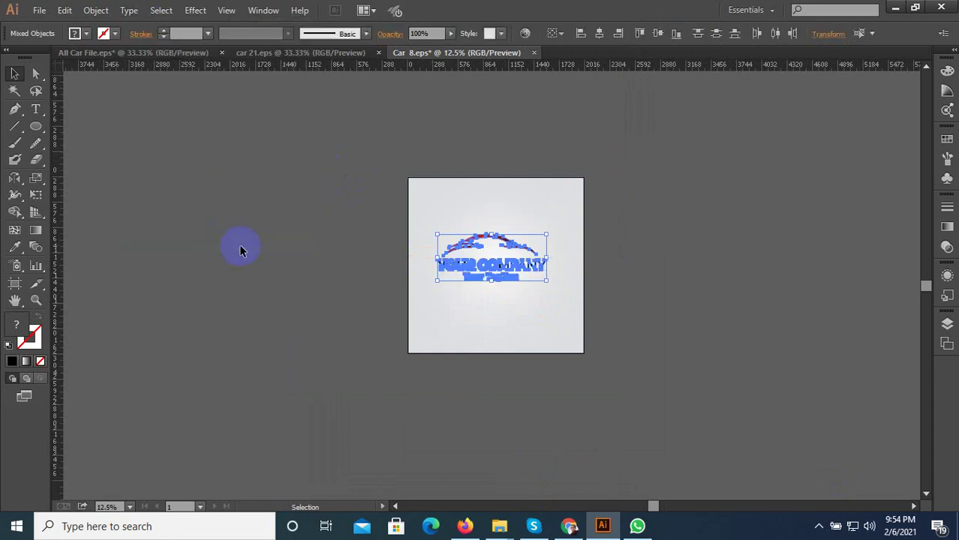
Save the document as "Car 9" in New folder (2) using the Illustrator 10 EPS version.
{"action": "key", "text": "ctrl+shift+s"}
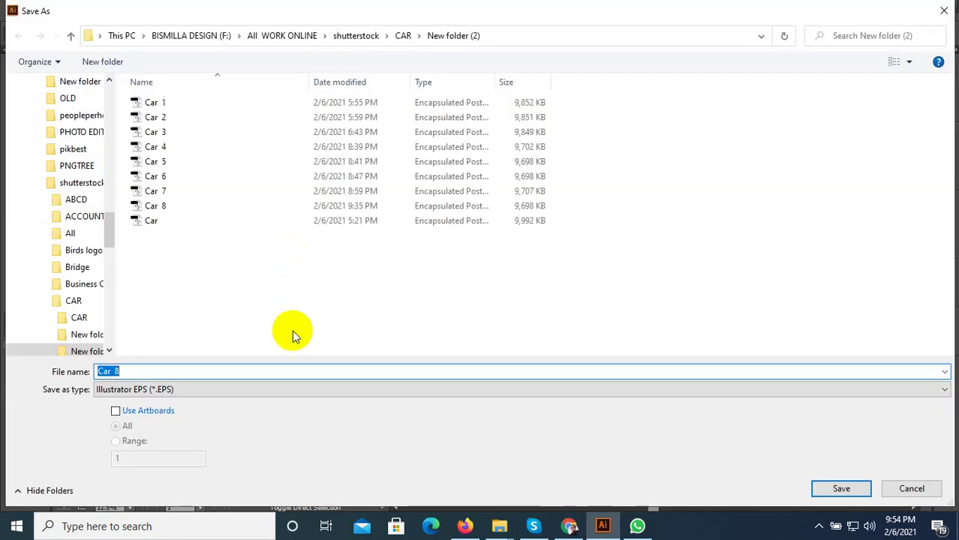
{"action": "double_click", "coordinate": [136, 371]}
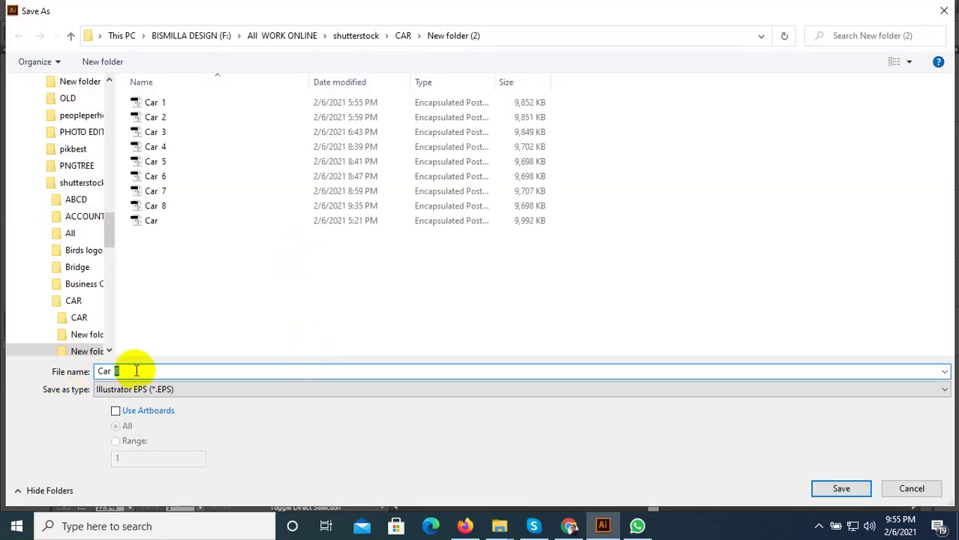
{"action": "type", "text": "9"}
{"action": "left_click", "coordinate": [839, 488]}
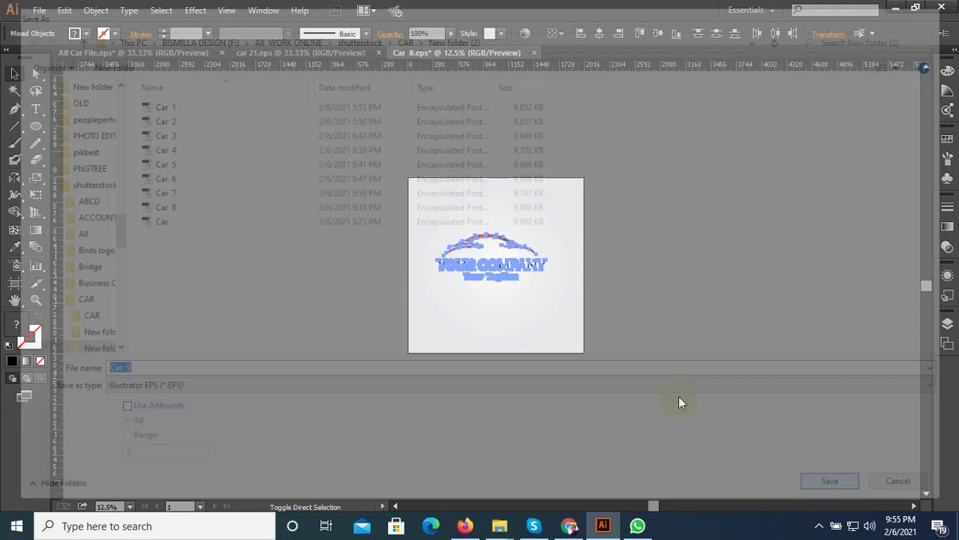
{"action": "left_click", "coordinate": [503, 65]}
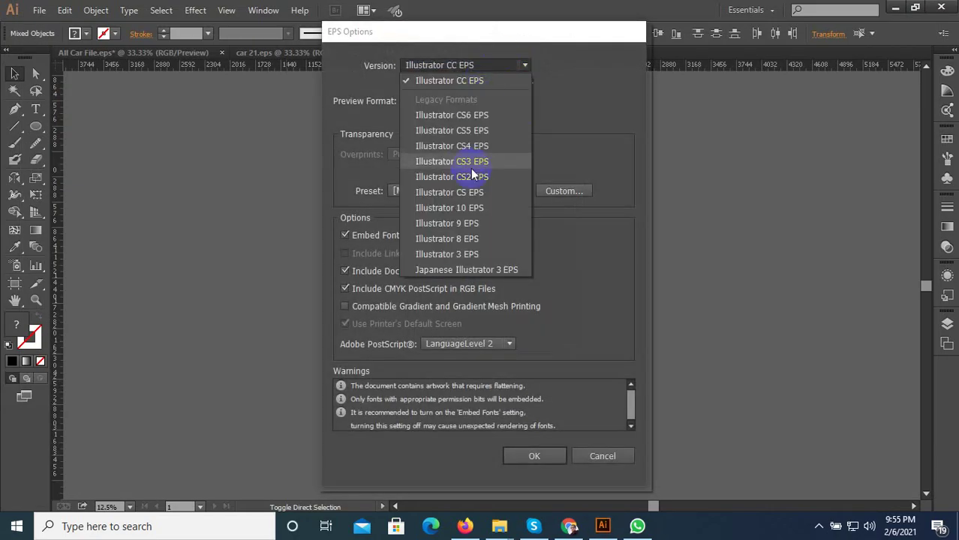
{"action": "left_click", "coordinate": [473, 208]}
{"action": "left_click", "coordinate": [535, 441]}
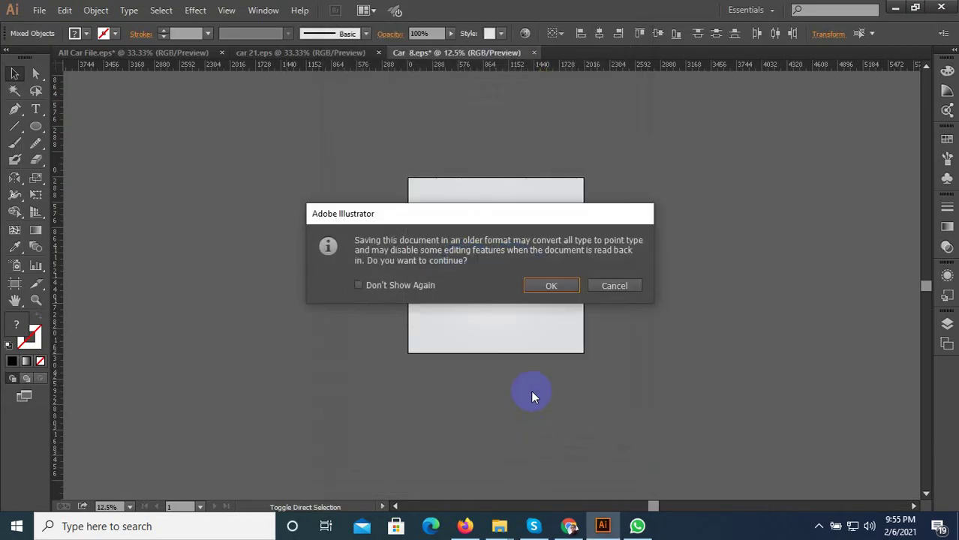
{"action": "left_click", "coordinate": [547, 284]}
{"action": "left_click", "coordinate": [817, 528]}
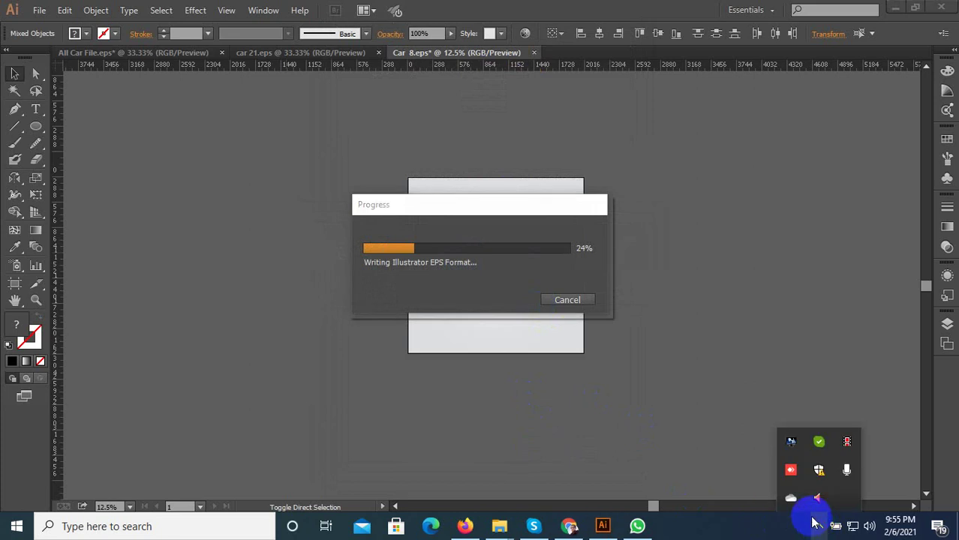